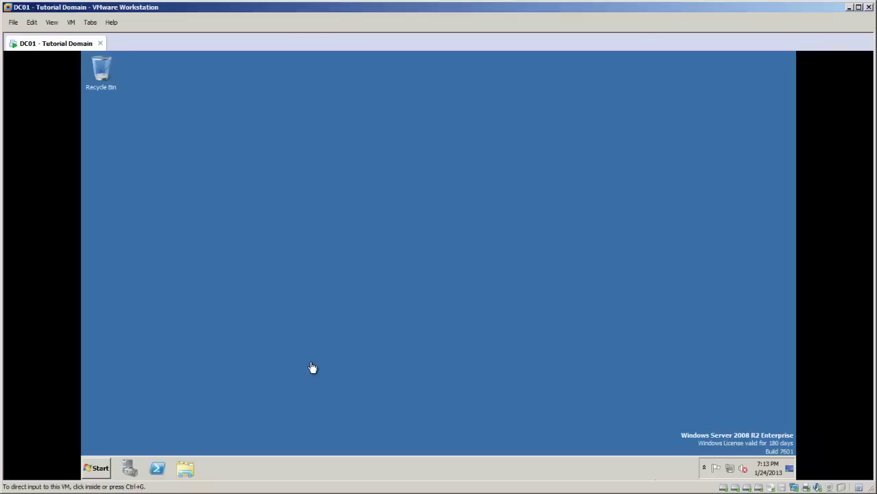
Click into the DC01 virtual machine so it captures keyboard and mouse input
{"action": "left_click", "coordinate": [312, 367]}
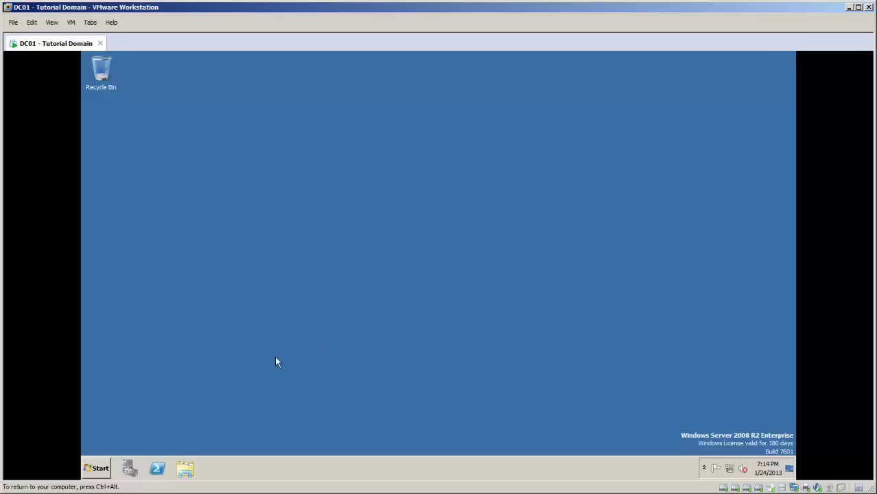
Launch Active Directory Users and Computers from Administrative Tools and maximize its window
{"action": "left_click", "coordinate": [96, 472]}
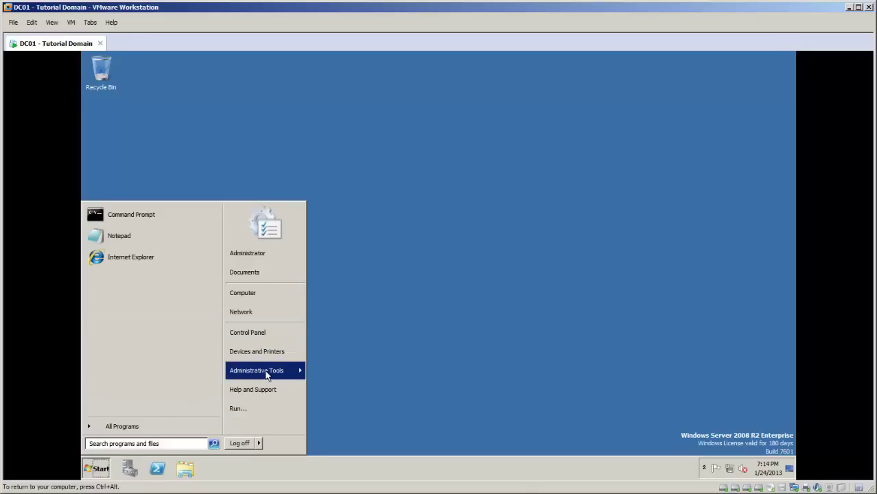
{"action": "mouse_move", "coordinate": [266, 374]}
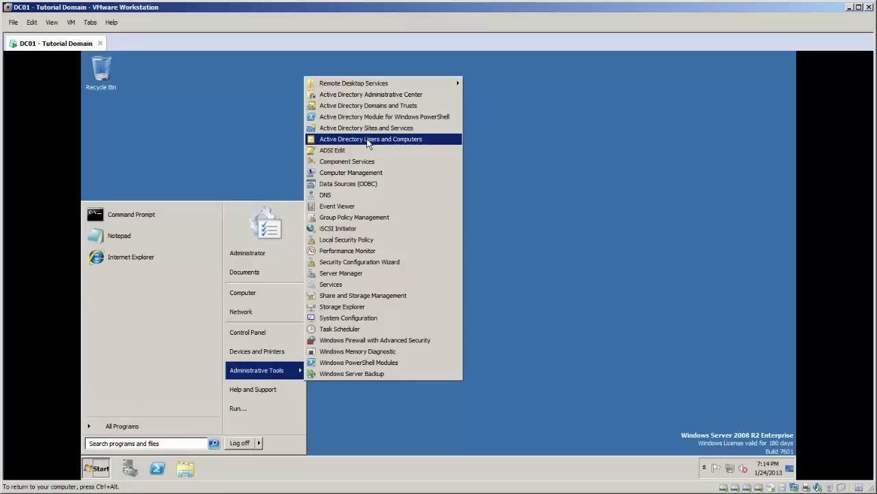
{"action": "left_click", "coordinate": [418, 140]}
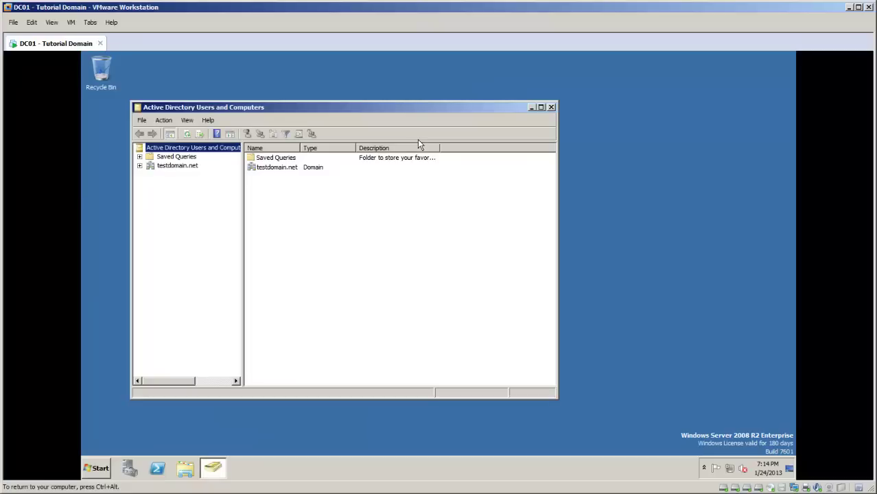
{"action": "left_click", "coordinate": [540, 107]}
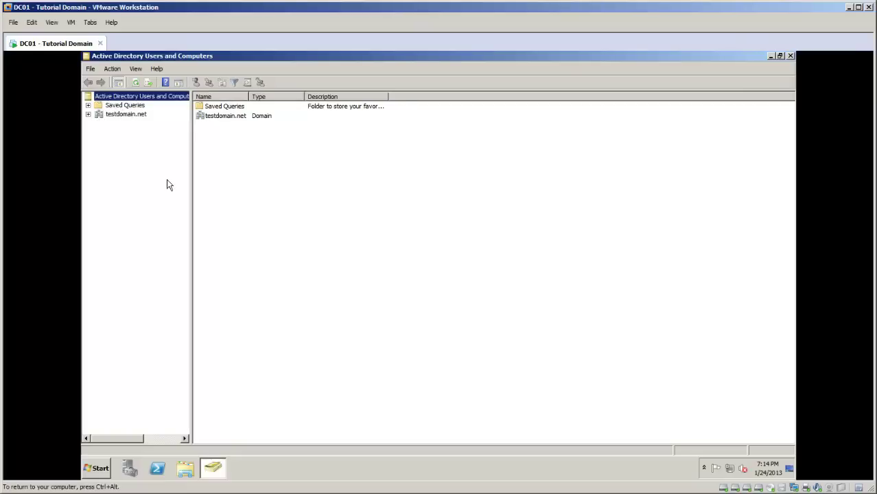
Select Saved Queries, then expand testdomain.net to list Builtin, Computers, Users and other containers
{"action": "left_click", "coordinate": [113, 106]}
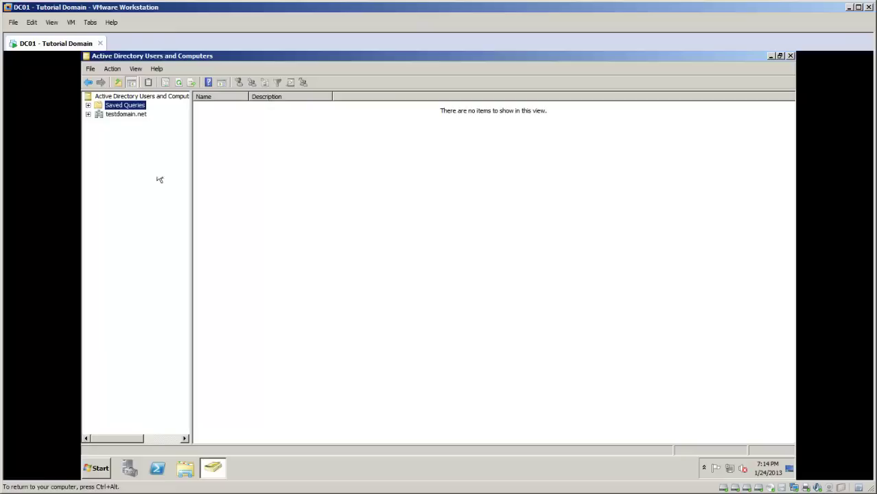
{"action": "left_click", "coordinate": [89, 115]}
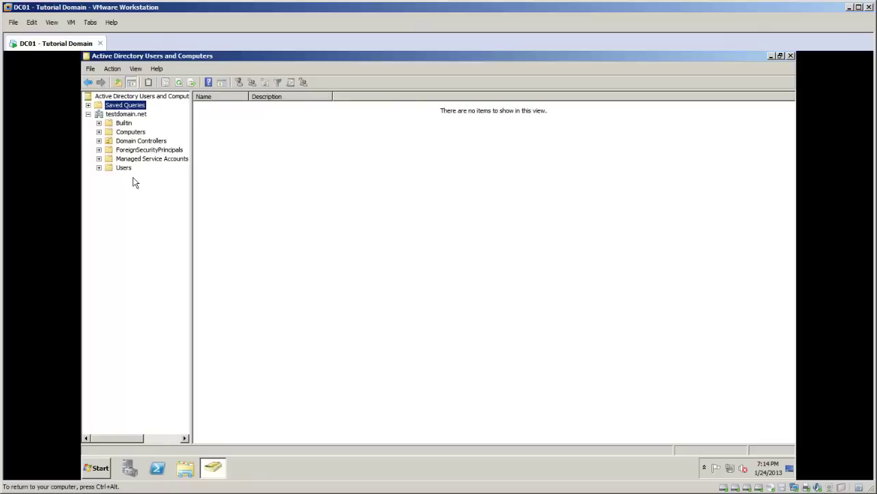
Browse the Builtin groups with Name and Type columns auto-sized, then view the empty Computers container
{"action": "left_click", "coordinate": [124, 124]}
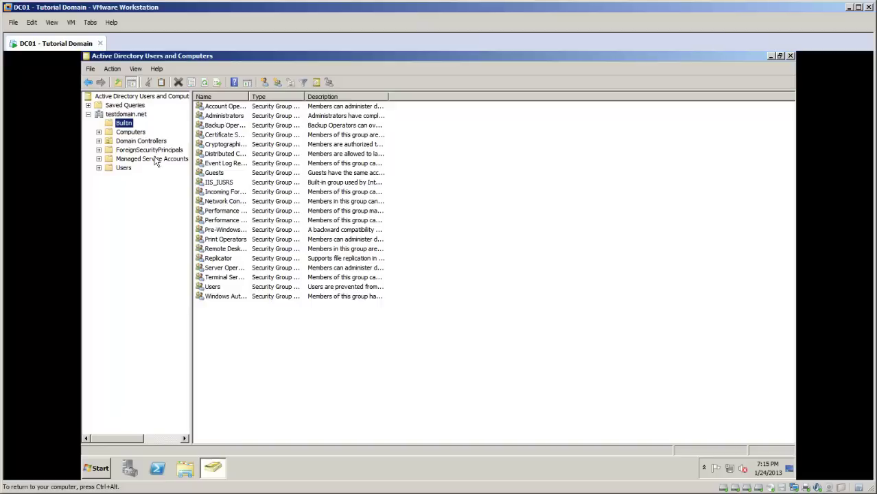
{"action": "double_click", "coordinate": [249, 96]}
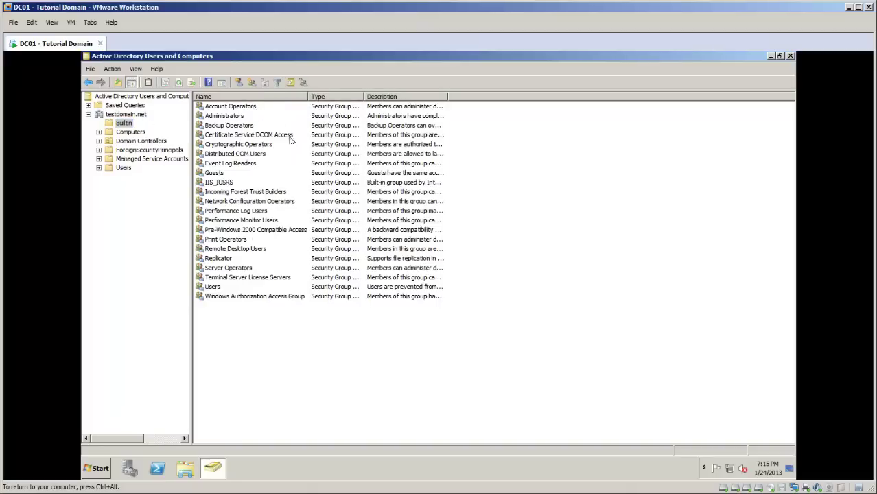
{"action": "left_click_drag", "start_coordinate": [254, 311], "coordinate": [335, 103]}
{"action": "left_click", "coordinate": [403, 116]}
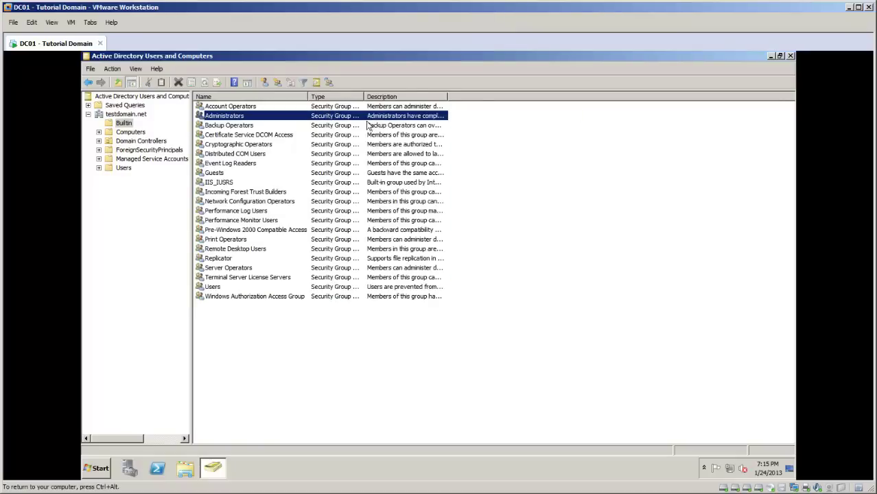
{"action": "double_click", "coordinate": [363, 96]}
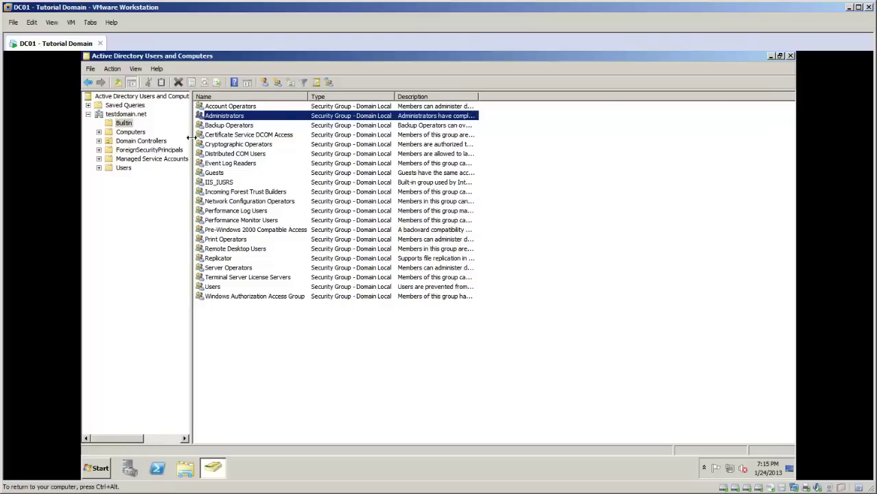
{"action": "left_click", "coordinate": [136, 133]}
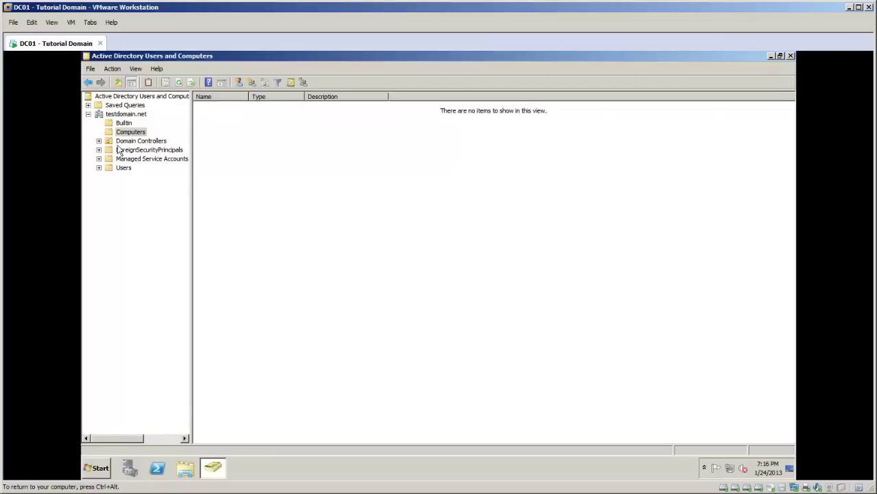
Click through the testdomain.net containers: Domain Controllers, Computers, ForeignSecurityPrincipals, Managed Service Accounts, Users, Builtin
{"action": "left_click", "coordinate": [156, 142]}
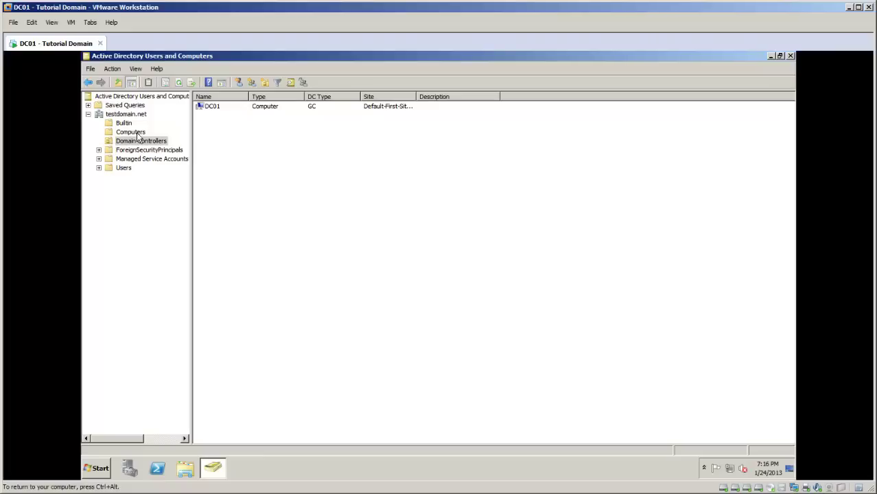
{"action": "left_click", "coordinate": [137, 133]}
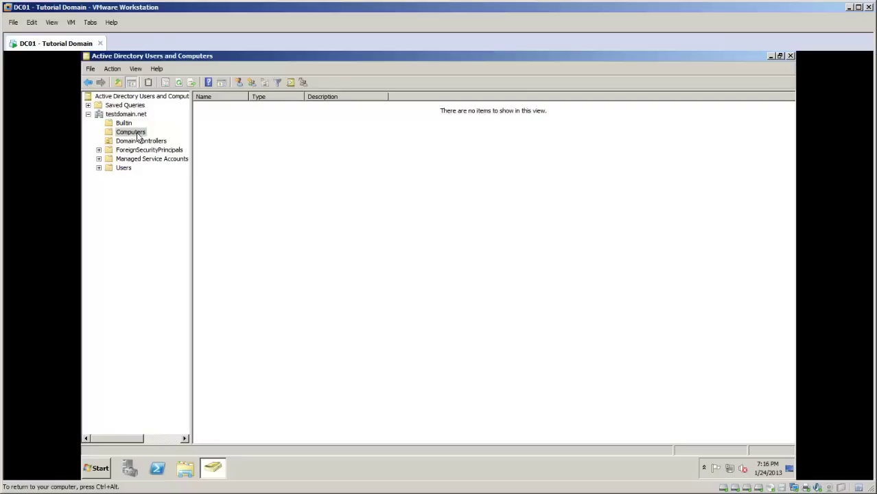
{"action": "left_click", "coordinate": [136, 142]}
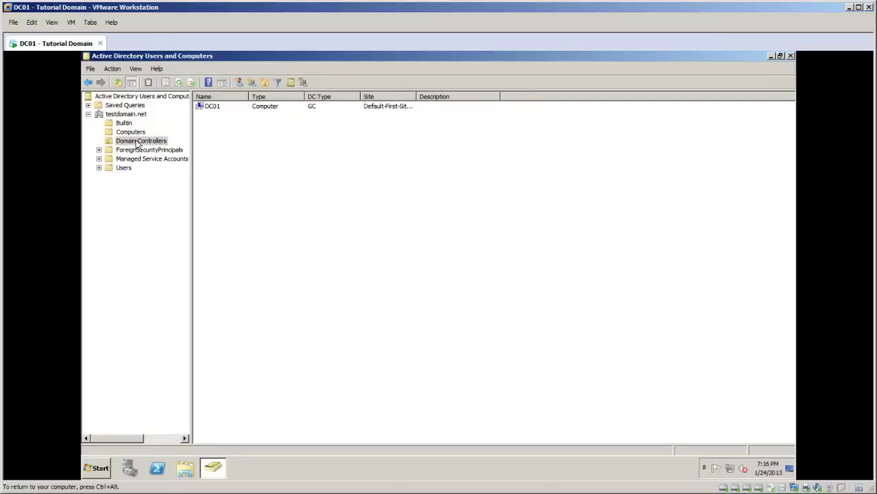
{"action": "left_click", "coordinate": [131, 134]}
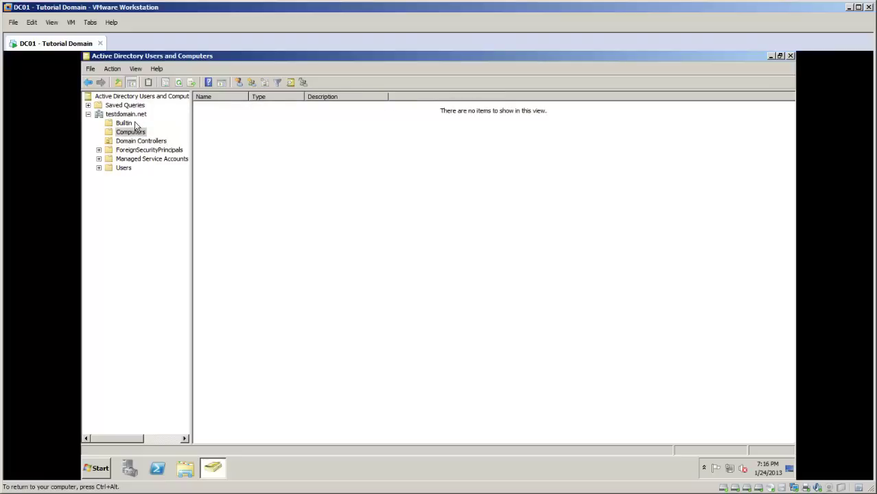
{"action": "left_click", "coordinate": [134, 151]}
{"action": "left_click", "coordinate": [128, 161]}
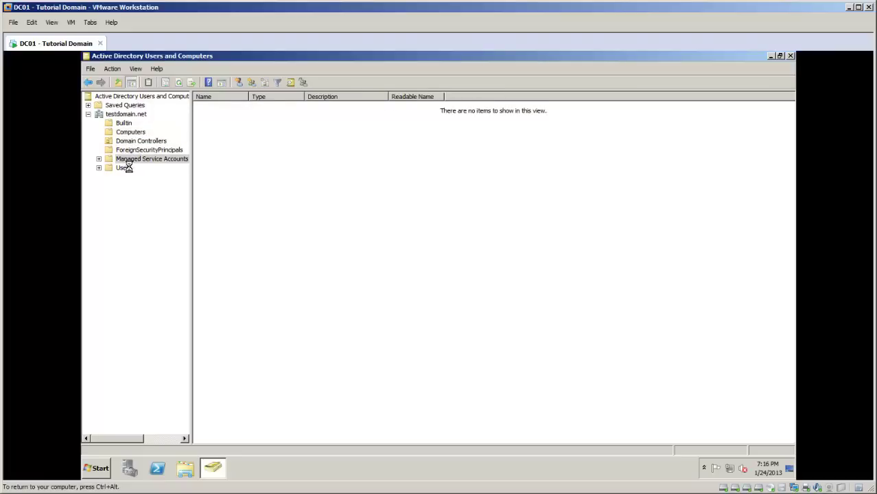
{"action": "left_click", "coordinate": [127, 169]}
{"action": "left_click", "coordinate": [128, 132]}
{"action": "left_click", "coordinate": [127, 125]}
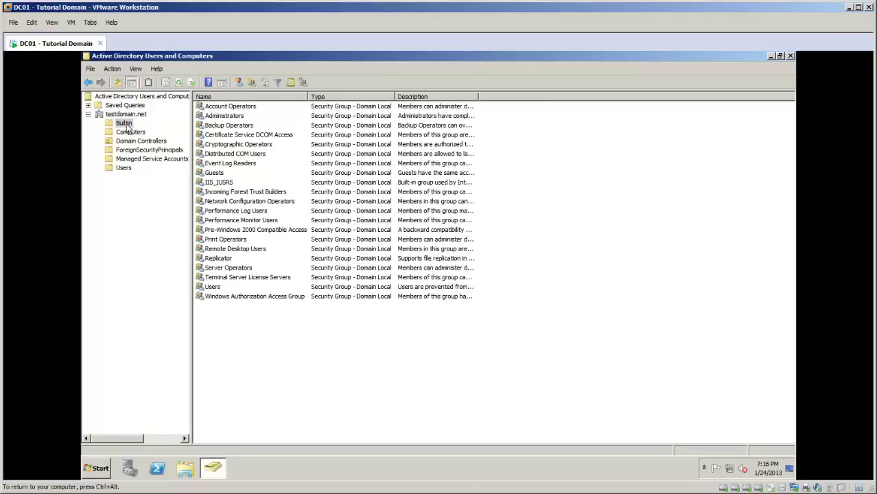
Show Domain Controllers and auto-size the Site column to read DC01's Default-First-Site-Name
{"action": "left_click", "coordinate": [133, 142]}
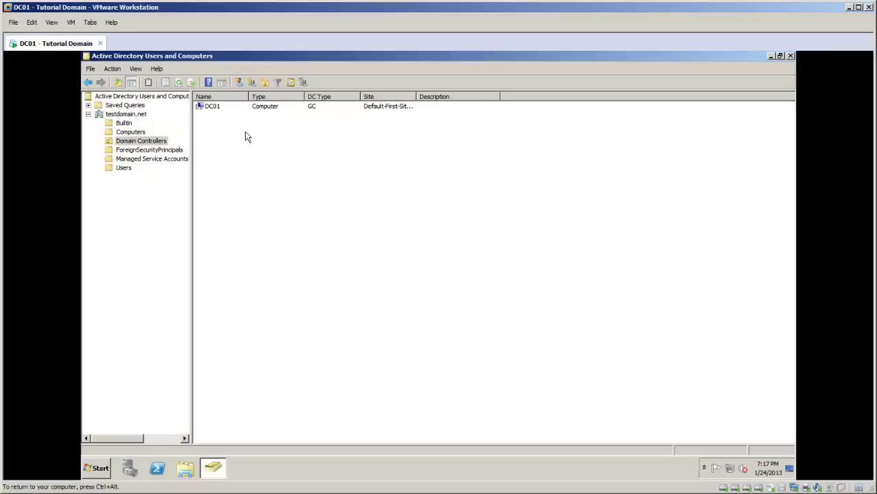
{"action": "left_click", "coordinate": [264, 109]}
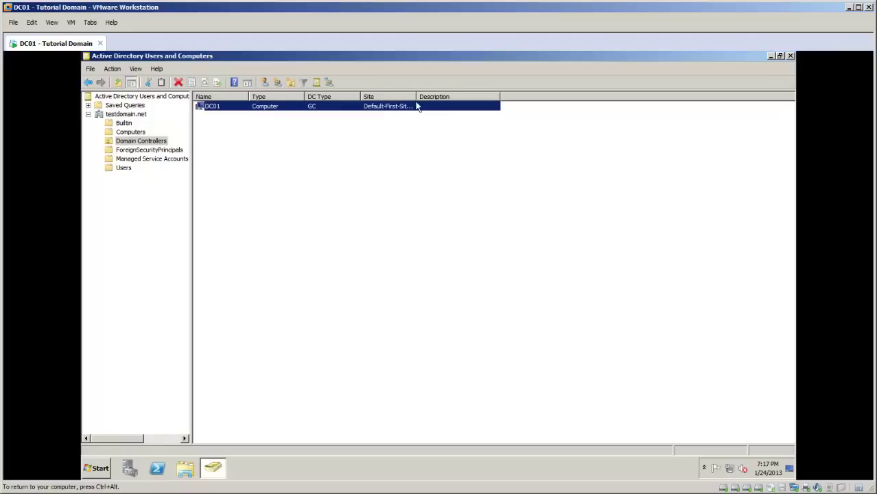
{"action": "double_click", "coordinate": [415, 96]}
{"action": "left_click", "coordinate": [248, 144]}
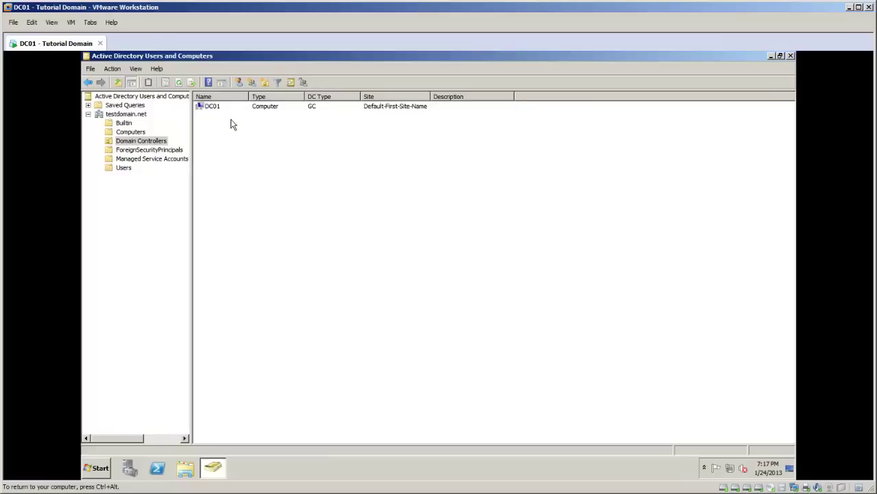
Show Users with Name auto-sized, selecting Domain Computers, Domain Admins and Enterprise Admins in turn
{"action": "left_click", "coordinate": [121, 170]}
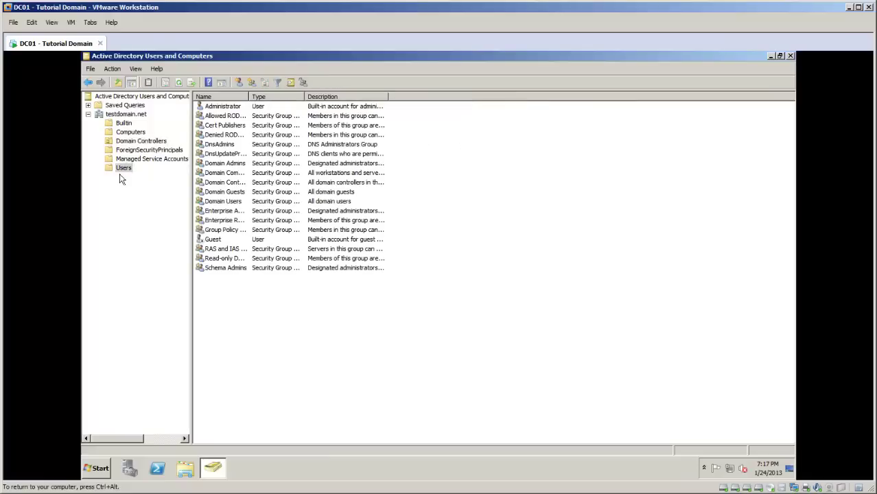
{"action": "double_click", "coordinate": [248, 96]}
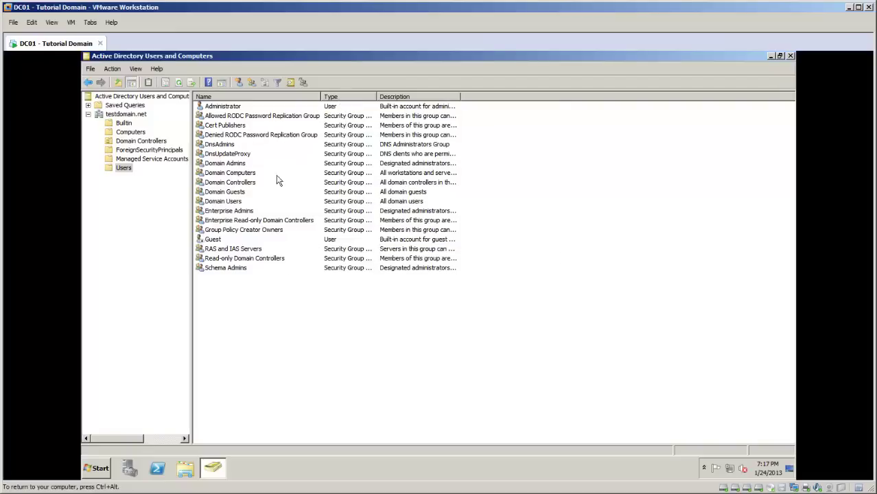
{"action": "left_click", "coordinate": [243, 173]}
{"action": "left_click", "coordinate": [237, 165]}
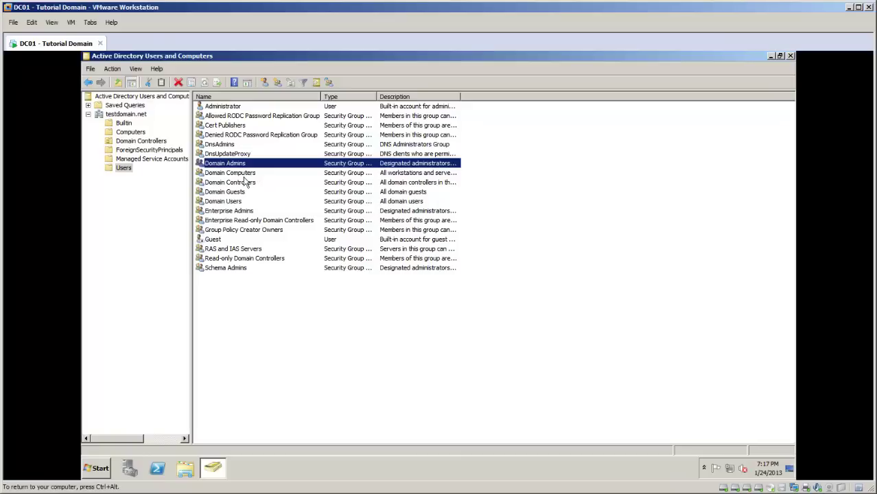
{"action": "left_click", "coordinate": [242, 175]}
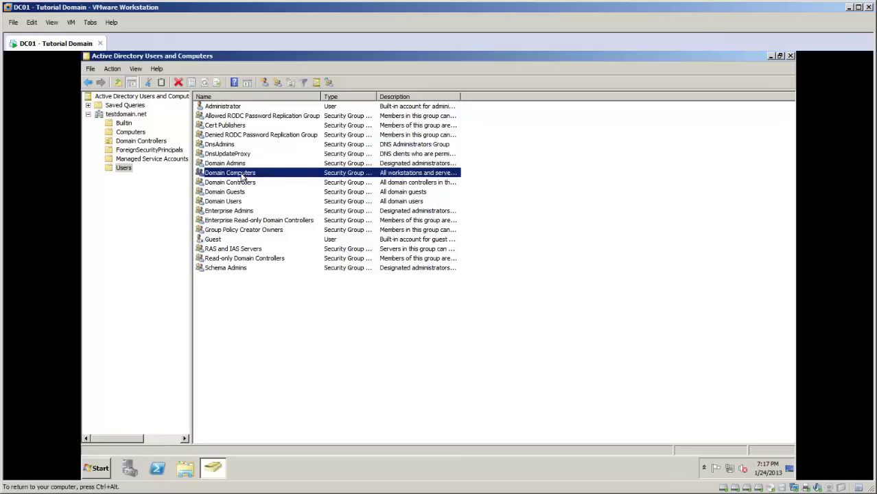
{"action": "left_click", "coordinate": [248, 211]}
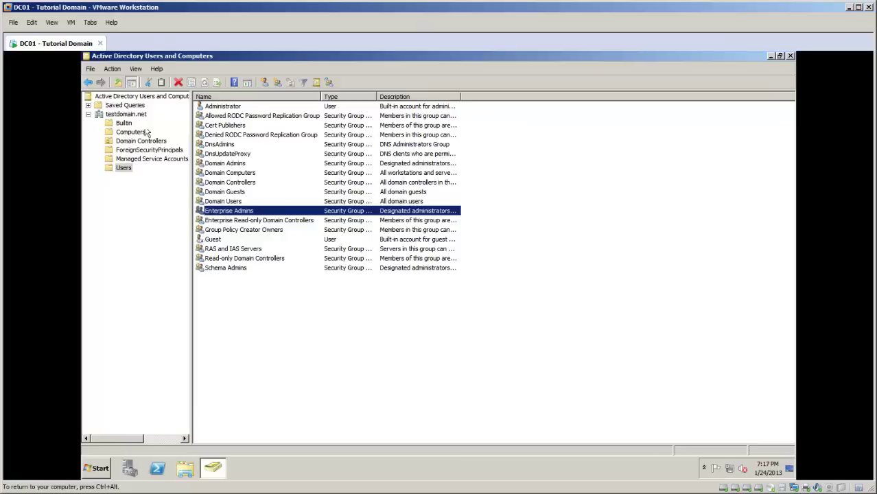
Reselect the Users container listing Administrator, Guest and the 16 default security groups
{"action": "left_click", "coordinate": [137, 249]}
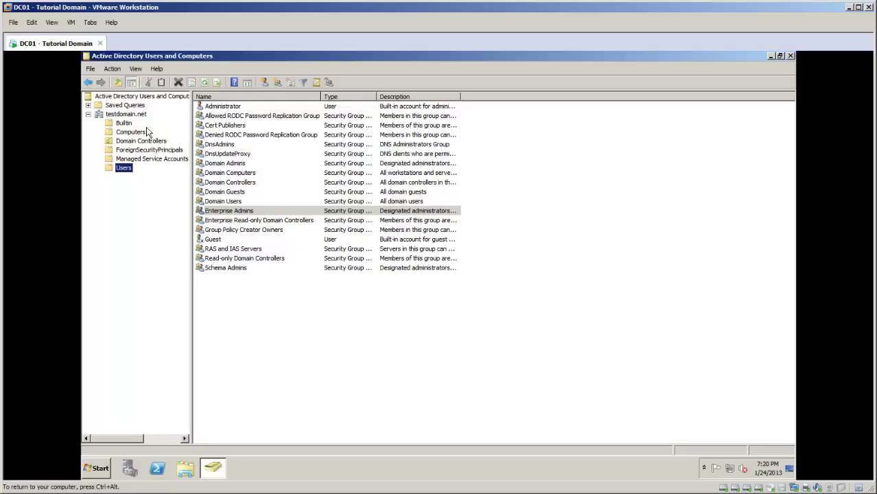
Add a new organizational unit named 'The Testers HQ' on the testdomain.net domain
{"action": "left_click", "coordinate": [122, 113]}
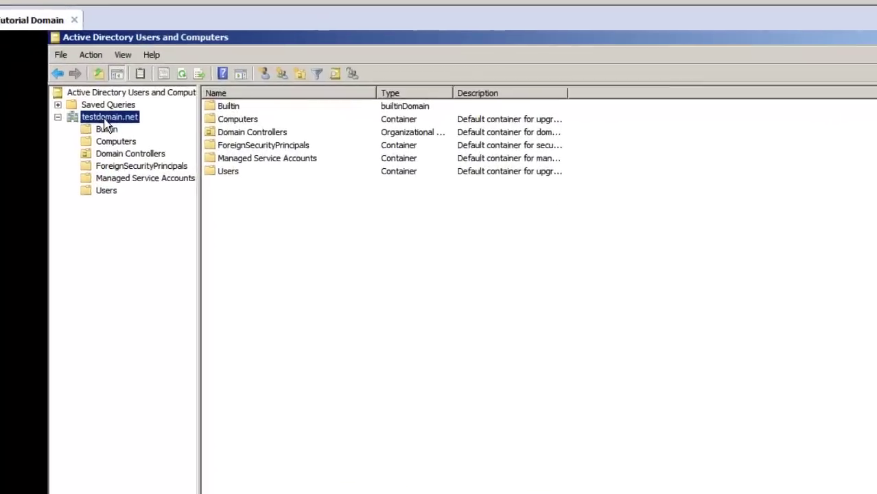
{"action": "right_click", "coordinate": [123, 117]}
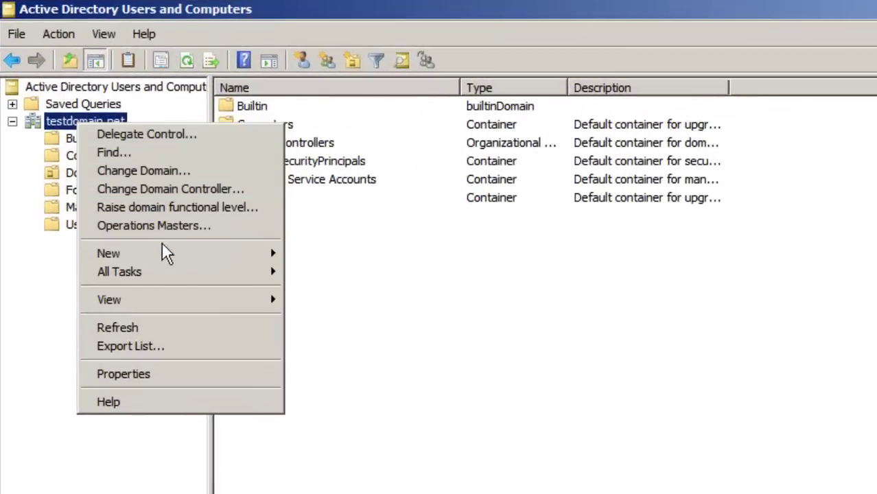
{"action": "mouse_move", "coordinate": [177, 258]}
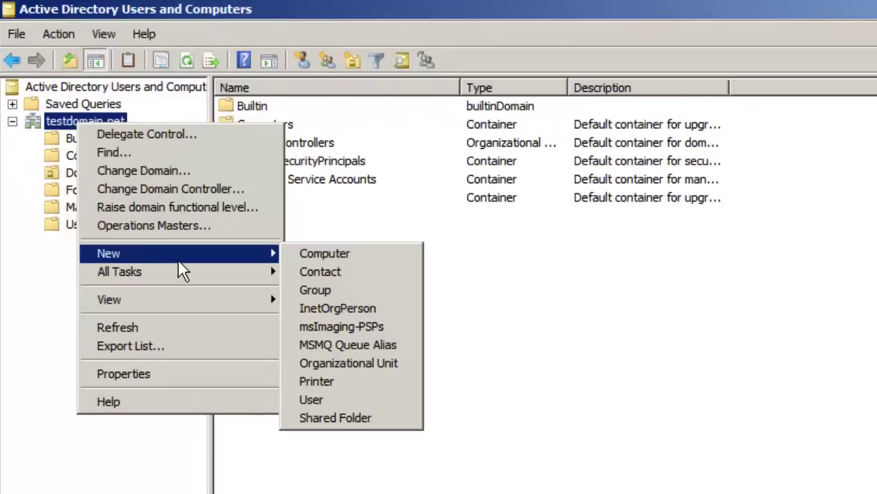
{"action": "left_click", "coordinate": [338, 365]}
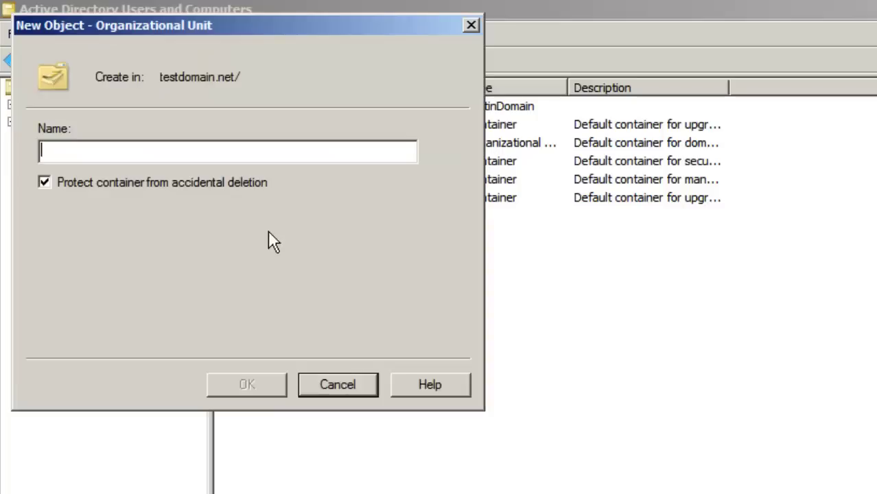
{"action": "type", "text": "The Tes"}
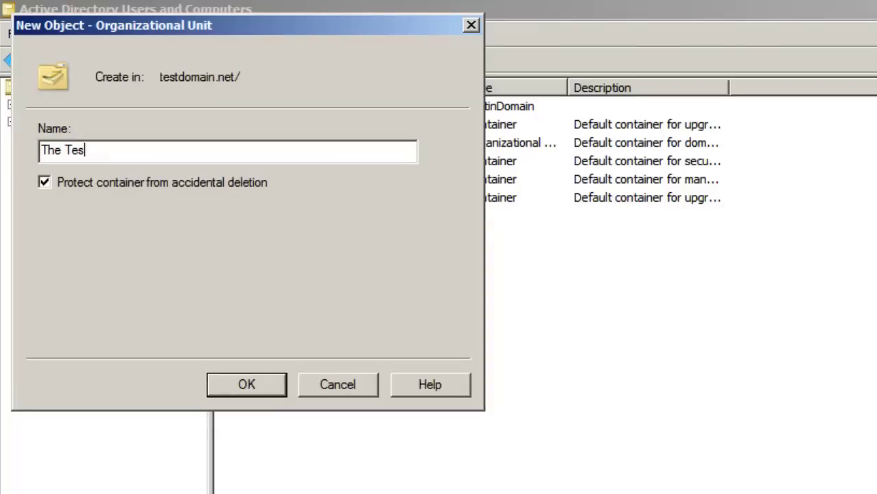
{"action": "type", "text": "ters HQ"}
{"action": "left_click", "coordinate": [250, 391]}
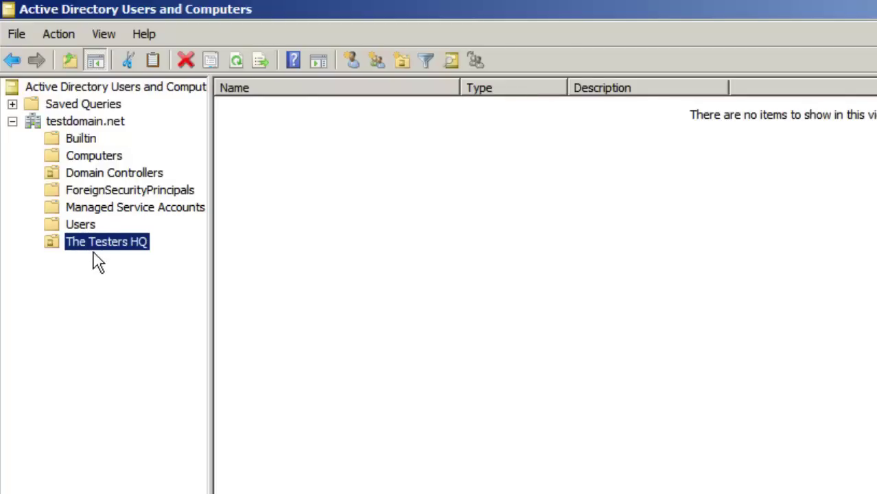
{"action": "right_click", "coordinate": [70, 118]}
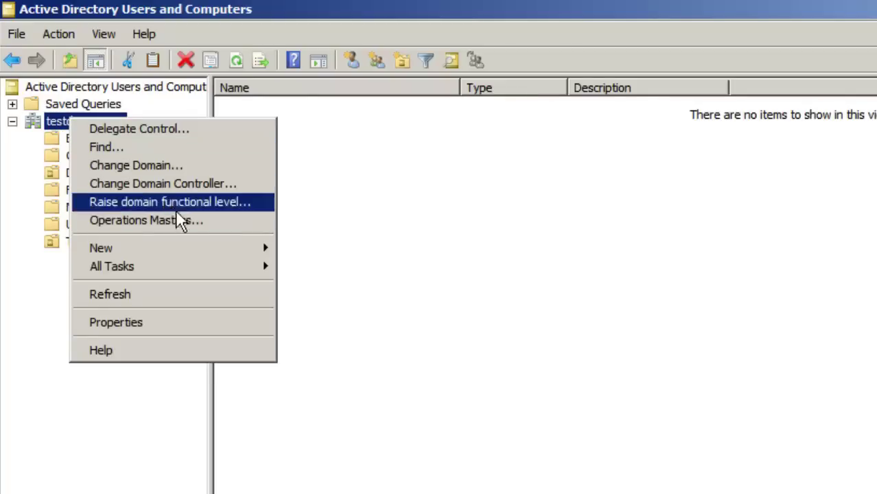
{"action": "mouse_move", "coordinate": [227, 248]}
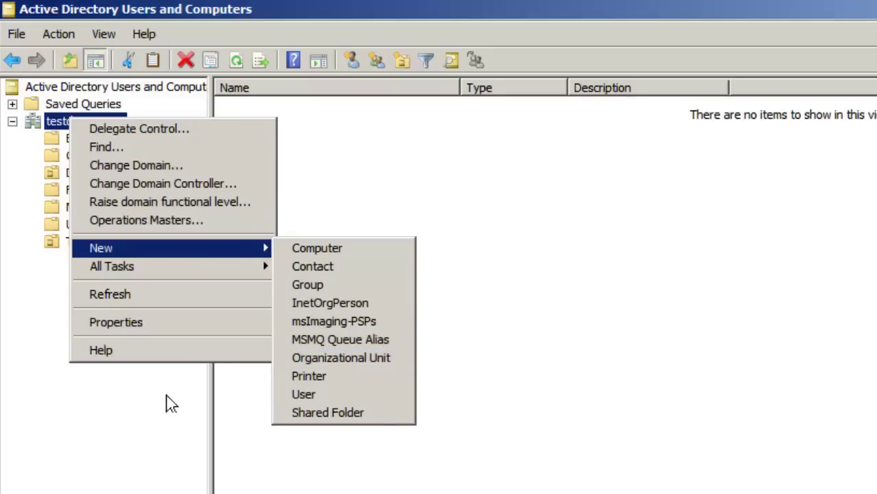
{"action": "left_click", "coordinate": [341, 361]}
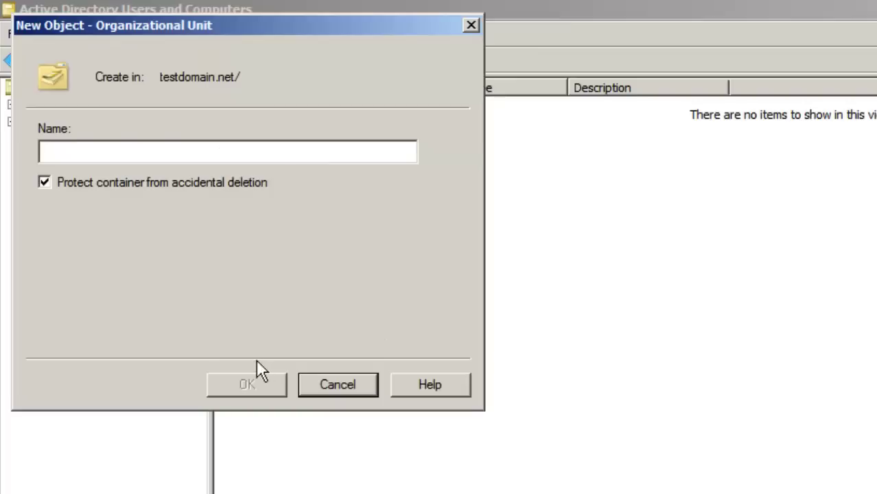
{"action": "left_click", "coordinate": [323, 386]}
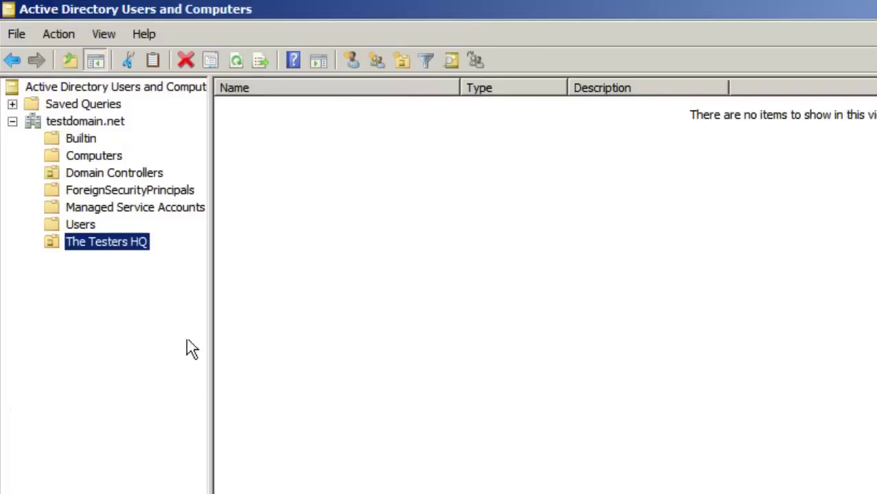
{"action": "left_click", "coordinate": [108, 247]}
{"action": "key", "text": "Escape"}
Create the Infromation Technology and Managment organizational units inside The Testers HQ
{"action": "left_click", "coordinate": [90, 247]}
{"action": "left_click", "coordinate": [93, 269]}
{"action": "right_click", "coordinate": [112, 245]}
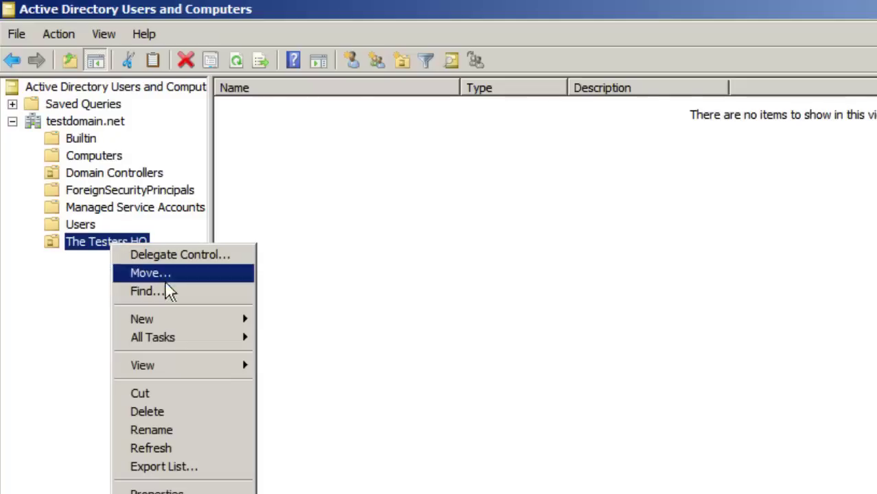
{"action": "mouse_move", "coordinate": [210, 319]}
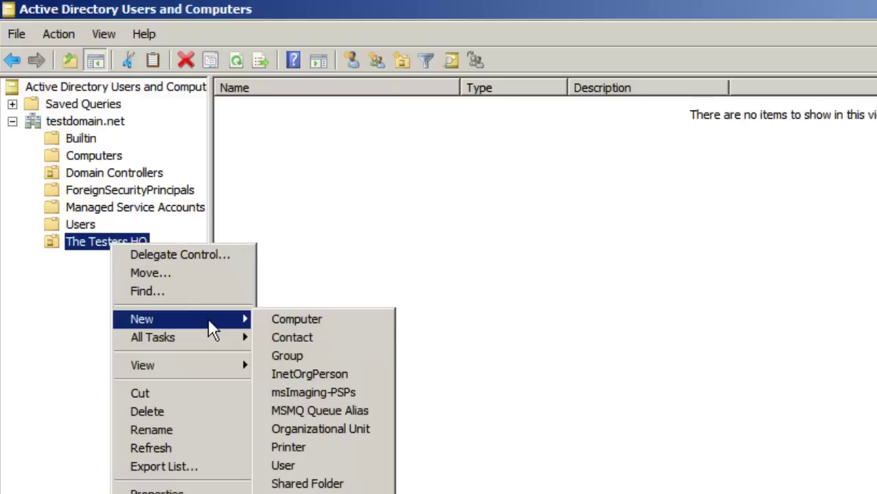
{"action": "left_click", "coordinate": [324, 430]}
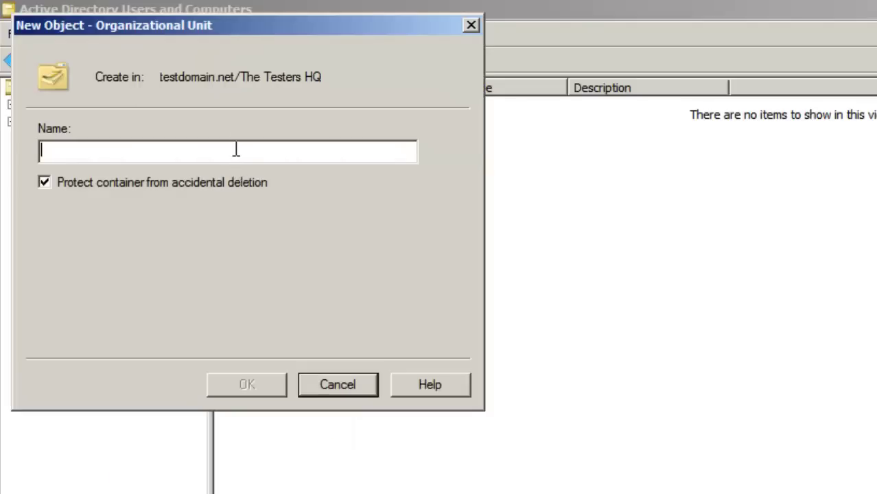
{"action": "type", "text": "Infro"}
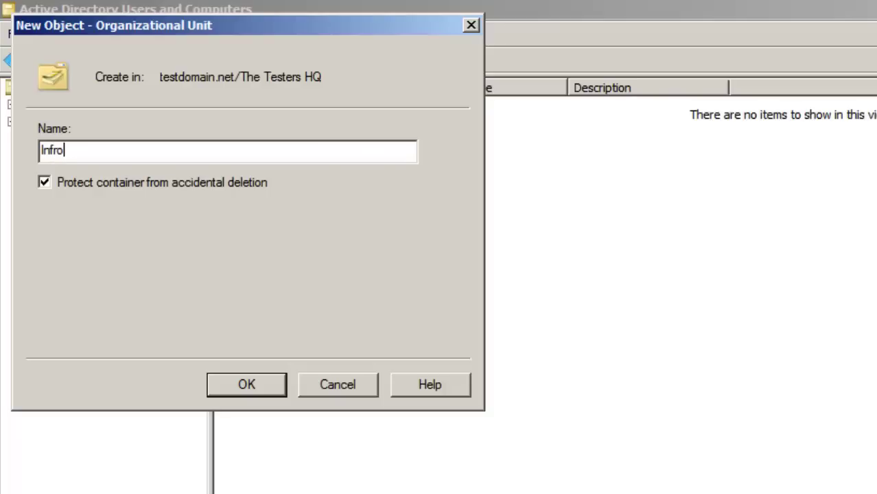
{"action": "type", "text": "mation Technology"}
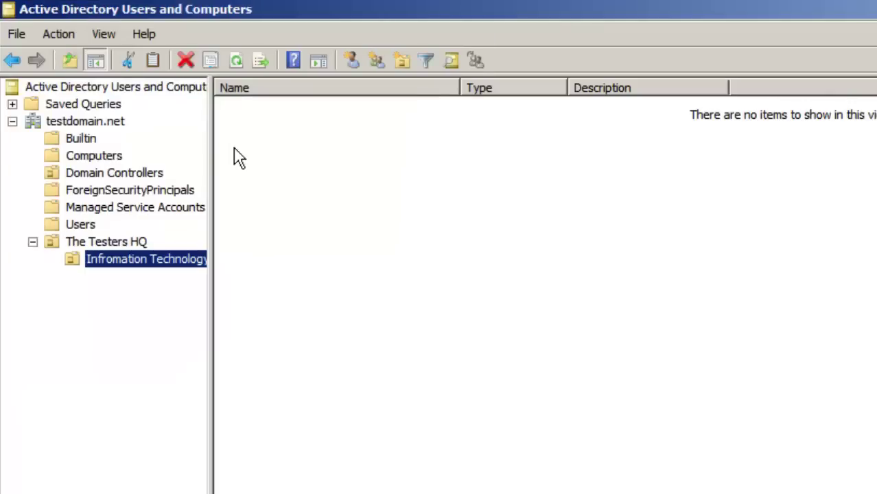
{"action": "left_click", "coordinate": [122, 247]}
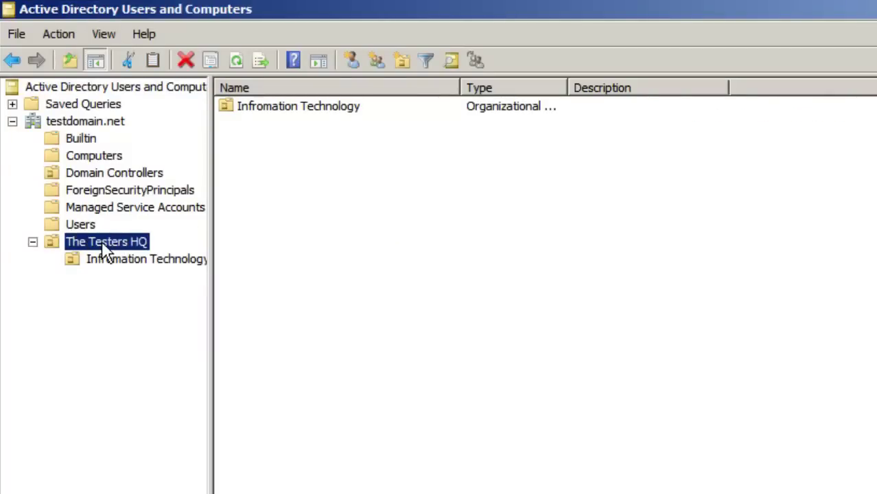
{"action": "right_click", "coordinate": [105, 249]}
{"action": "mouse_move", "coordinate": [211, 318]}
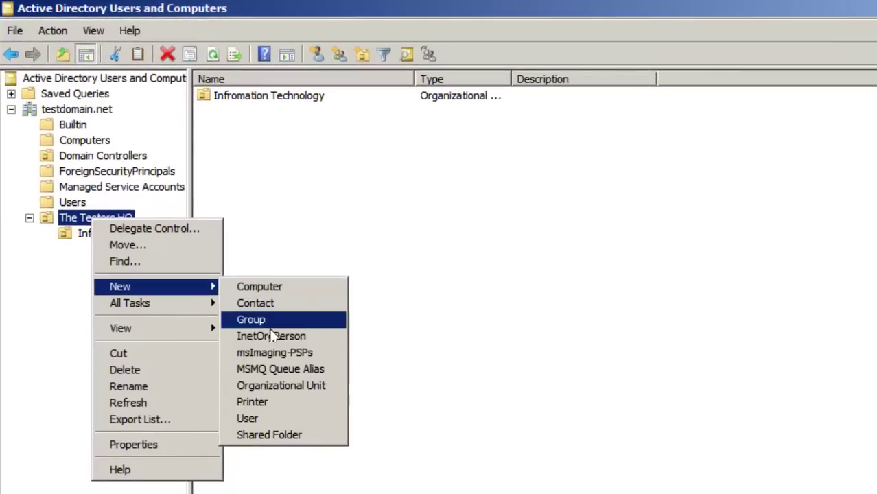
{"action": "left_click", "coordinate": [285, 388]}
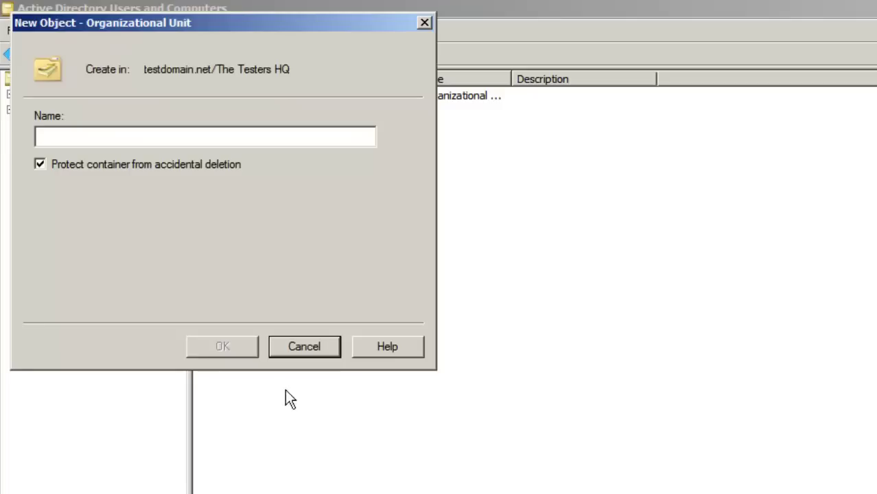
{"action": "type", "text": "Managment"}
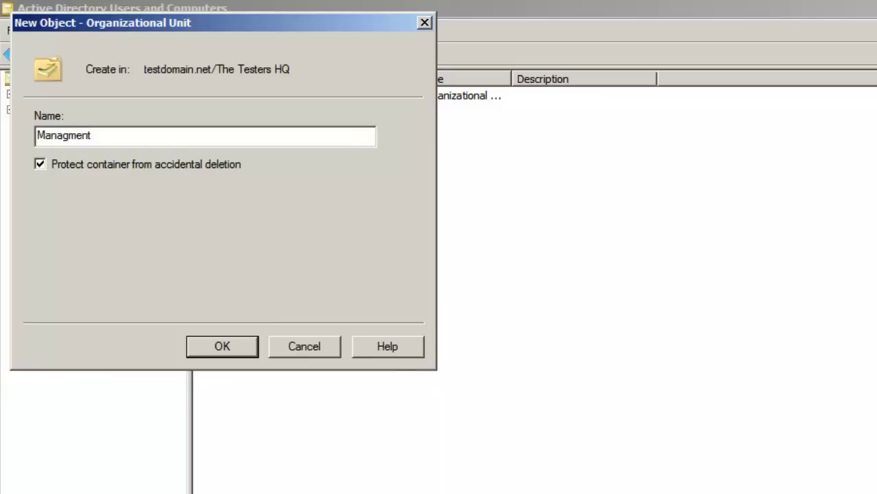
{"action": "key", "text": "Return"}
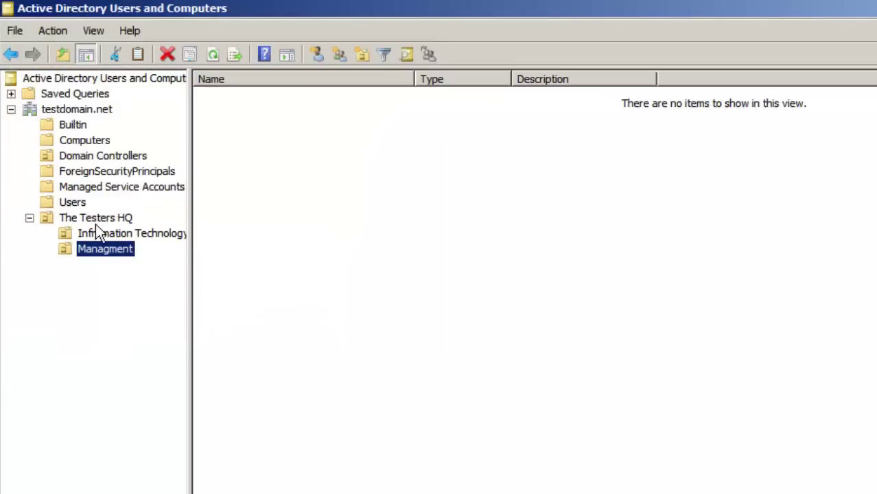
Add the Sales and Agents units to The Testers HQ, then check the new units
{"action": "left_click", "coordinate": [69, 217]}
{"action": "right_click", "coordinate": [76, 216]}
{"action": "mouse_move", "coordinate": [161, 281]}
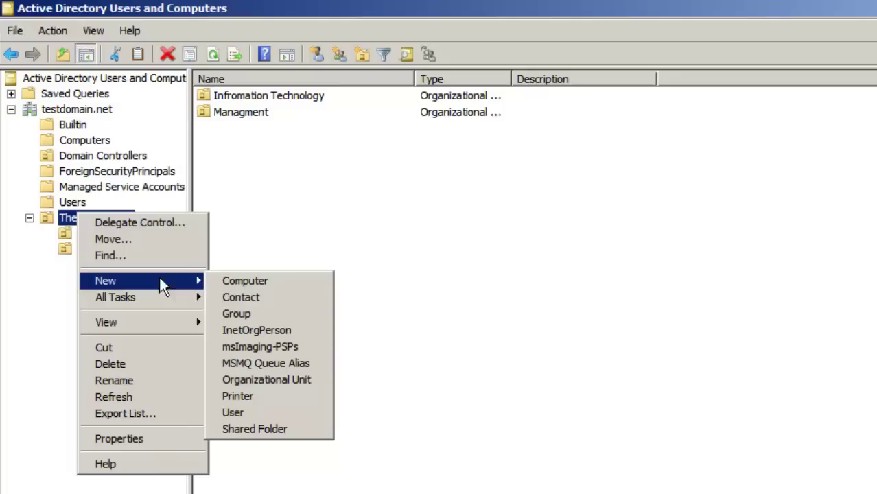
{"action": "left_click", "coordinate": [296, 379]}
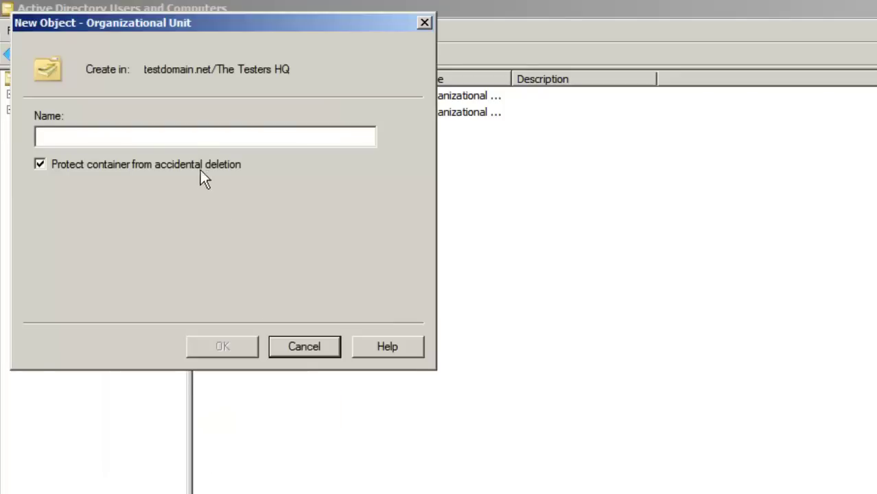
{"action": "type", "text": "Sales"}
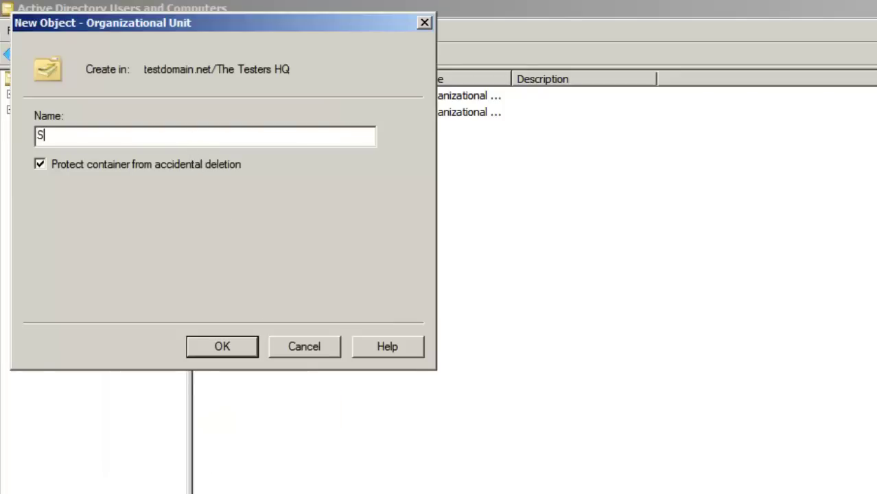
{"action": "key", "text": "Return"}
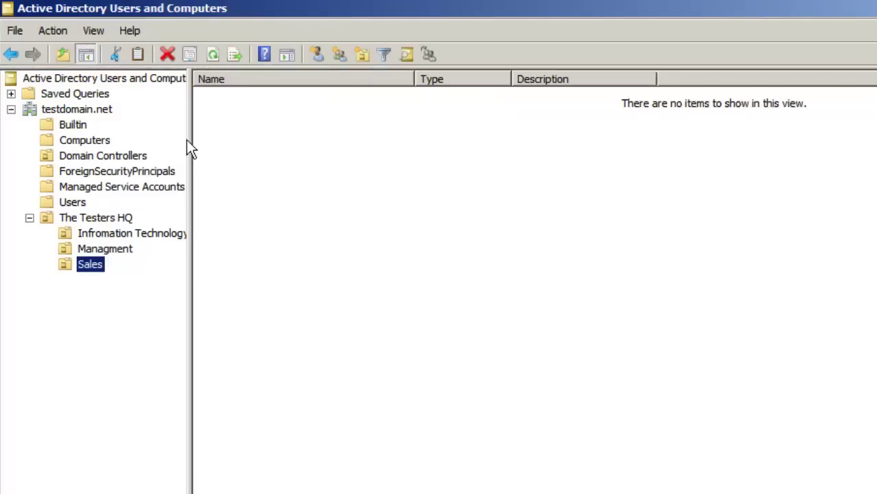
{"action": "left_click", "coordinate": [81, 219]}
{"action": "right_click", "coordinate": [82, 219]}
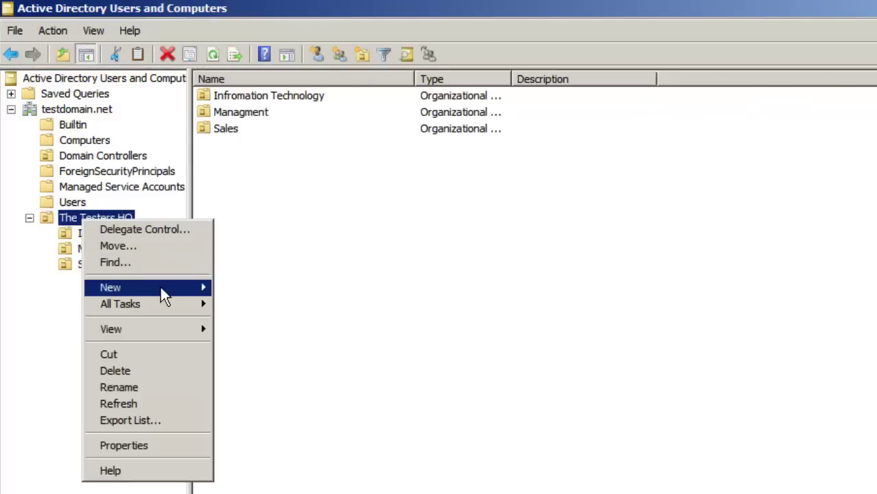
{"action": "mouse_move", "coordinate": [159, 287]}
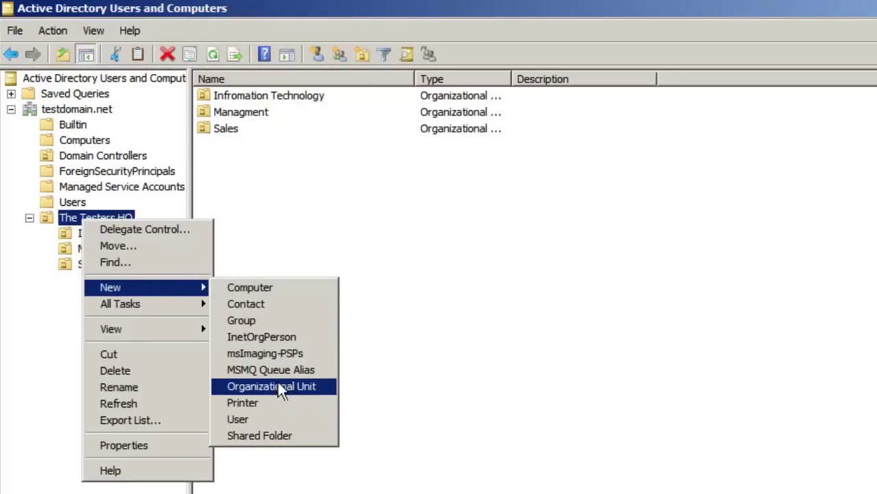
{"action": "left_click", "coordinate": [256, 386]}
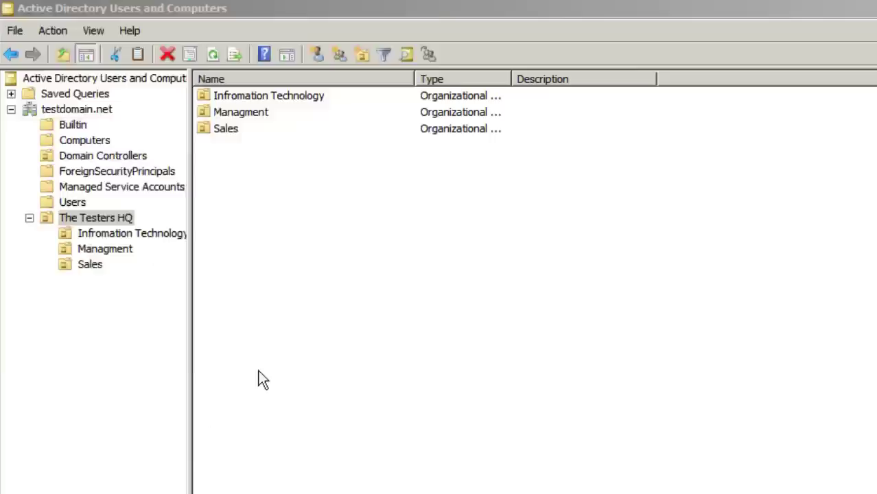
{"action": "type", "text": "Agents"}
{"action": "key", "text": "Return"}
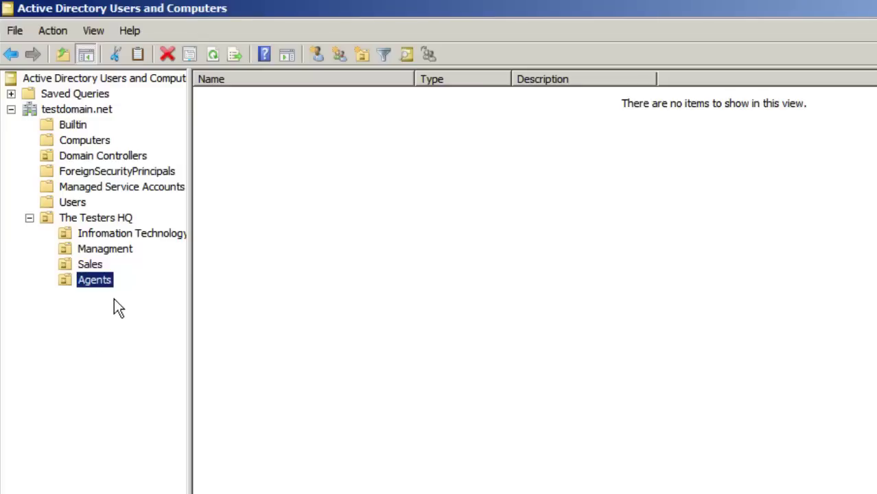
{"action": "left_click", "coordinate": [110, 237]}
{"action": "left_click", "coordinate": [109, 250]}
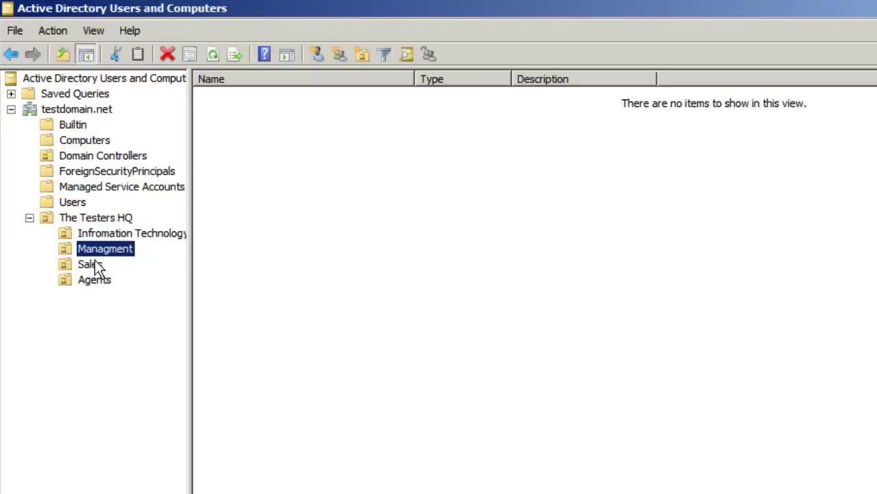
{"action": "left_click", "coordinate": [93, 266]}
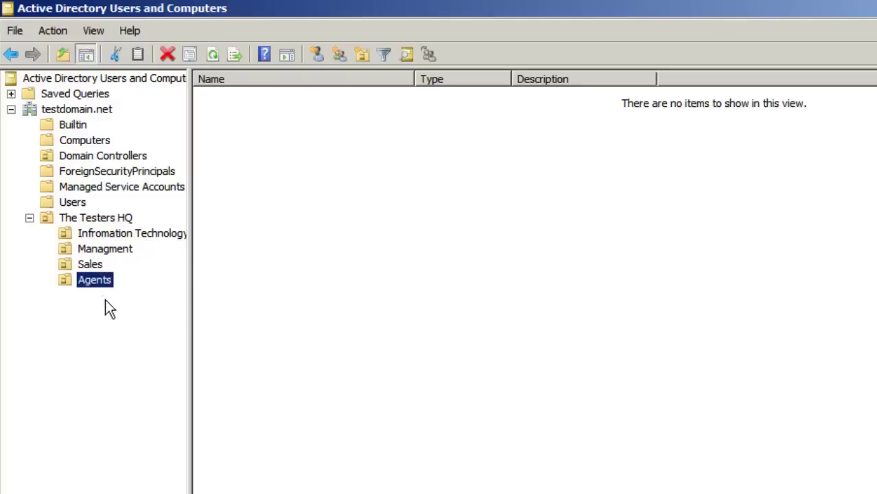
Create the Outbound Calling organizational unit under Agents
{"action": "right_click", "coordinate": [124, 235]}
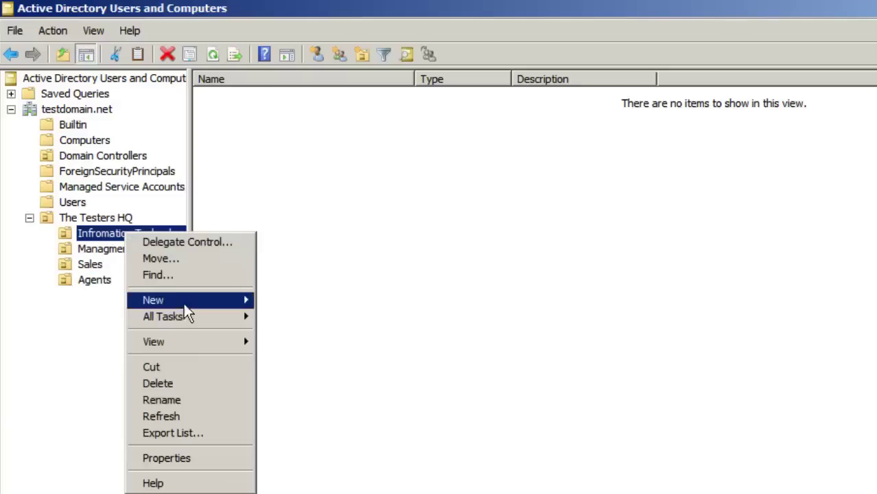
{"action": "mouse_move", "coordinate": [212, 305]}
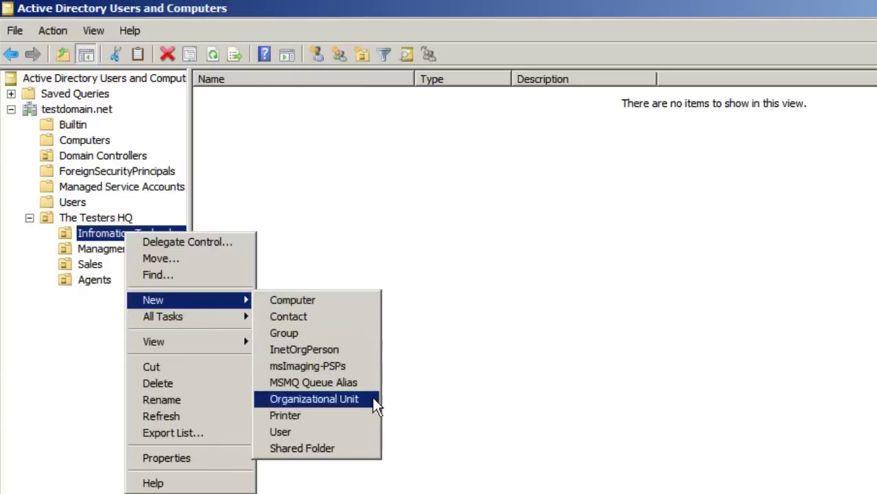
{"action": "left_click", "coordinate": [338, 433]}
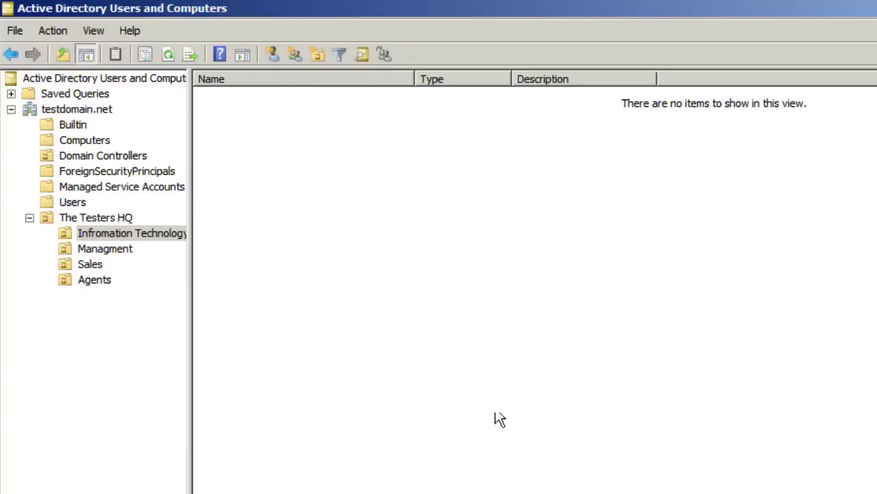
{"action": "right_click", "coordinate": [100, 280]}
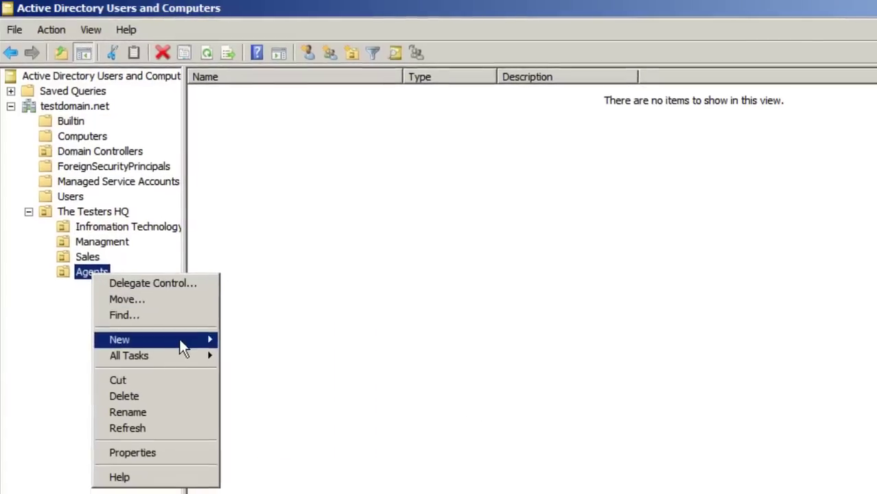
{"action": "mouse_move", "coordinate": [260, 358]}
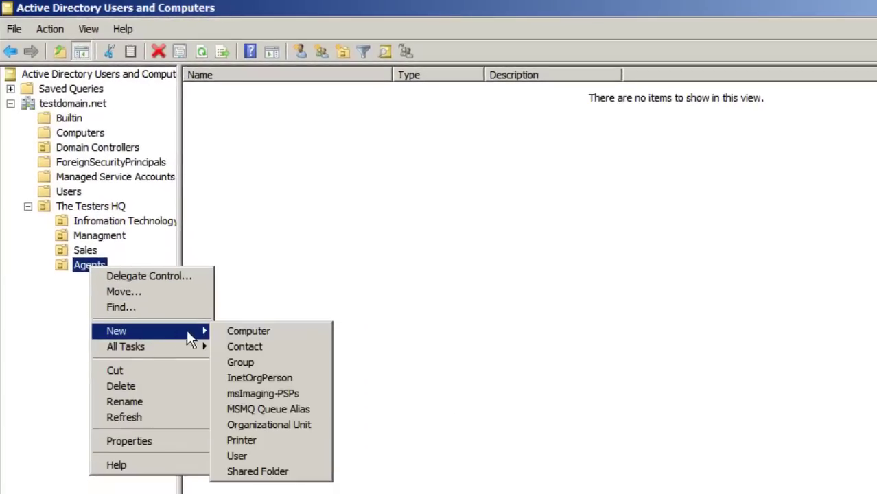
{"action": "left_click", "coordinate": [280, 427]}
{"action": "type", "text": "a"}
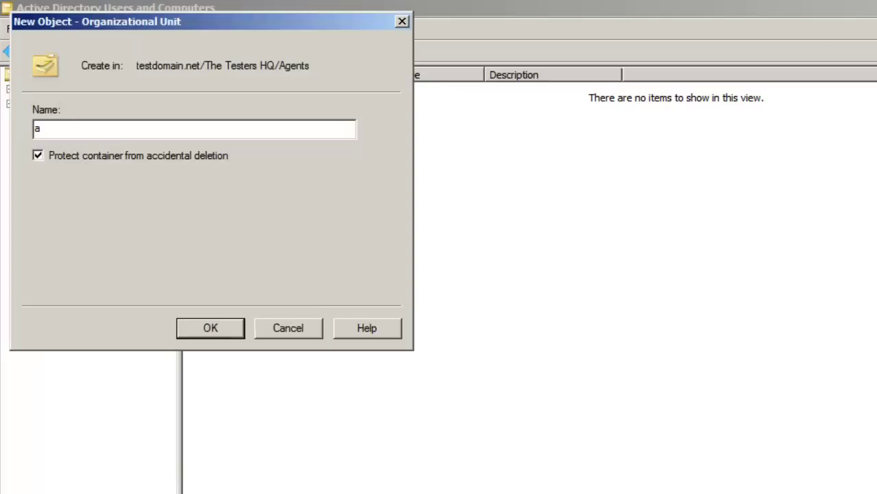
{"action": "type", "text": "O"}
{"action": "key", "text": "BackSpace"}
{"action": "key", "text": "BackSpace"}
{"action": "type", "text": "Outbound Calling"}
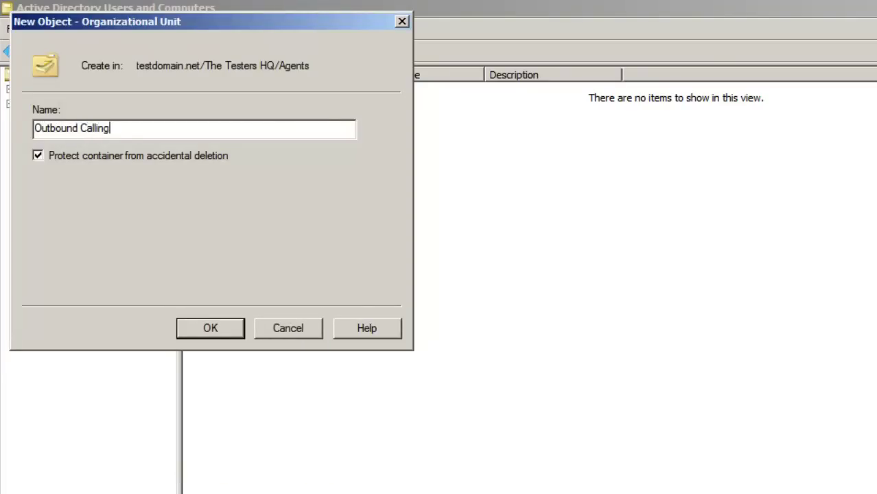
{"action": "key", "text": "Return"}
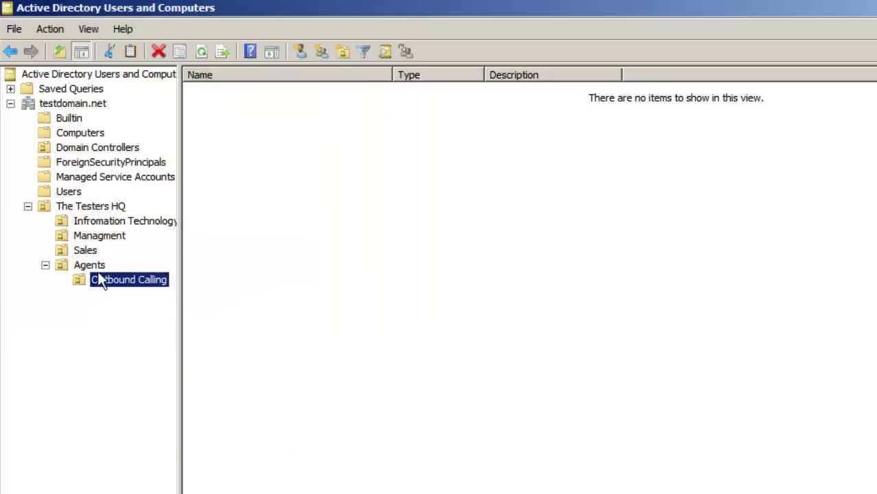
Create the Inbound Calling organizational unit under Agents as well
{"action": "right_click", "coordinate": [100, 273]}
{"action": "mouse_move", "coordinate": [206, 335]}
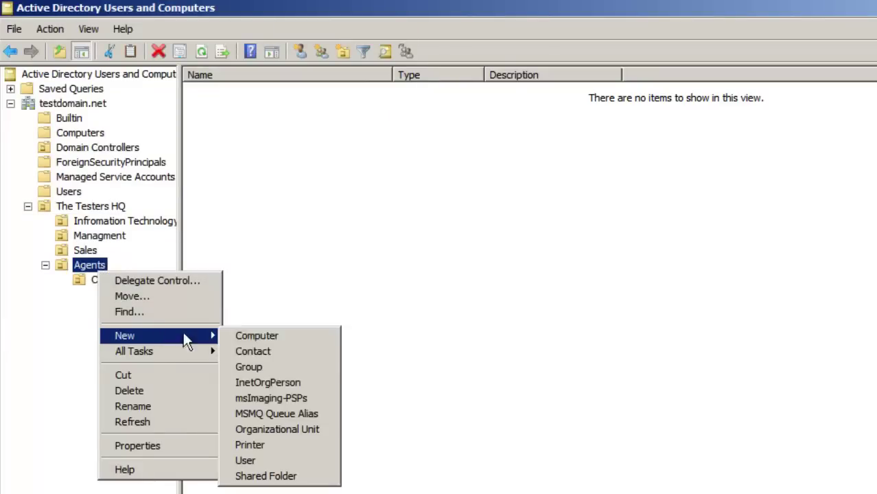
{"action": "left_click", "coordinate": [284, 431]}
{"action": "type", "text": "In"}
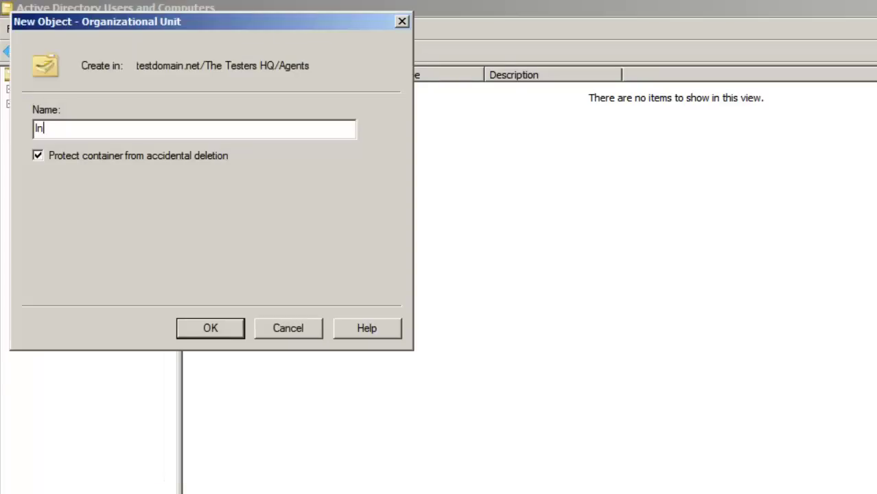
{"action": "type", "text": "bound Co"}
{"action": "type", "text": "lling"}
{"action": "key", "text": "Return"}
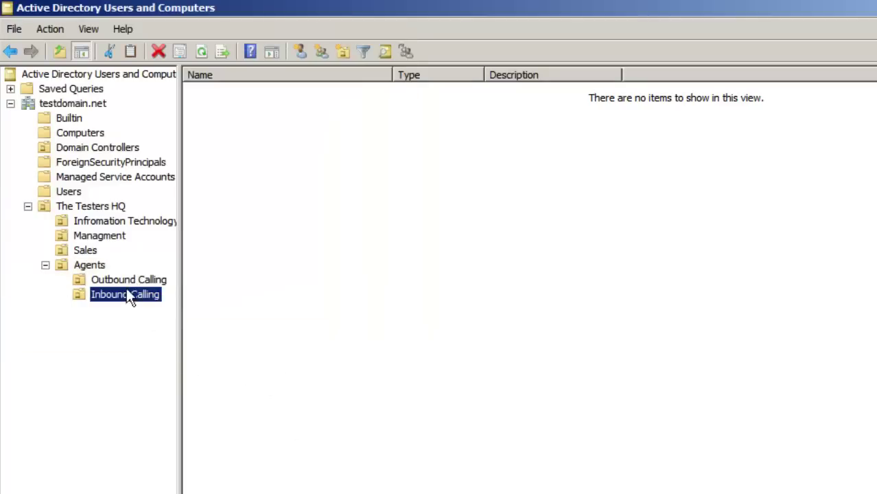
{"action": "key", "text": "Up"}
{"action": "key", "text": "Down"}
{"action": "left_click", "coordinate": [108, 282]}
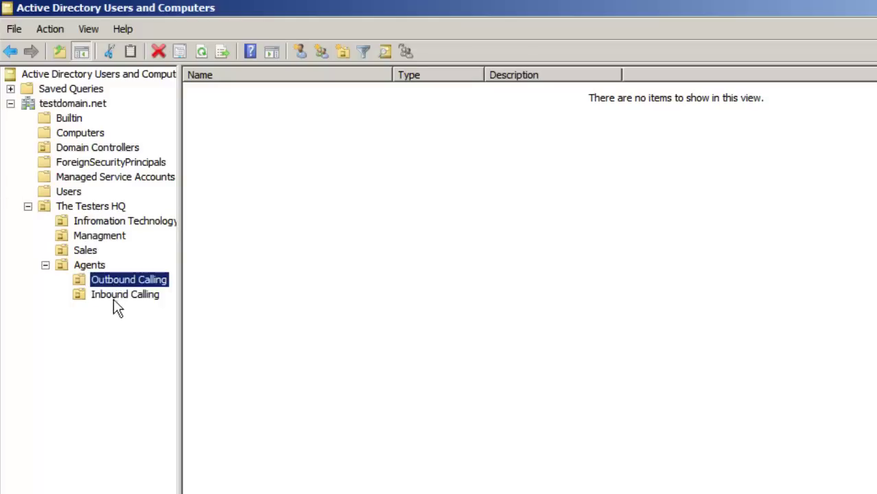
{"action": "left_click", "coordinate": [148, 297]}
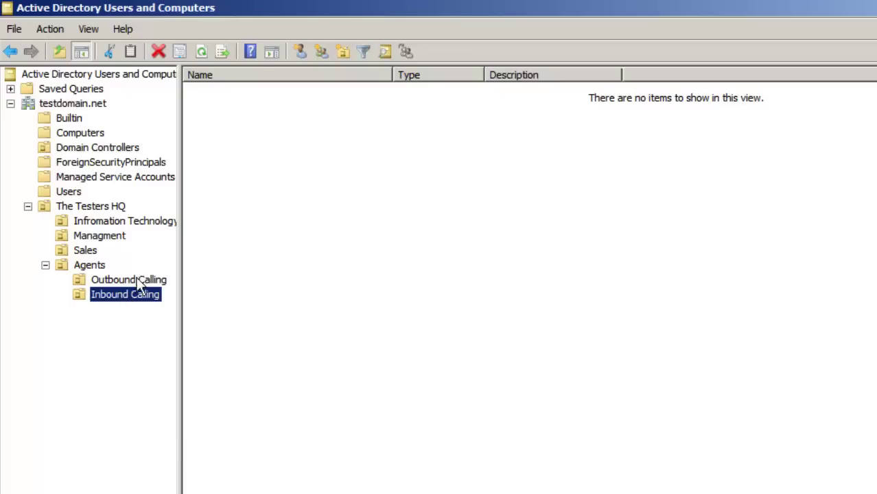
{"action": "left_click", "coordinate": [114, 281]}
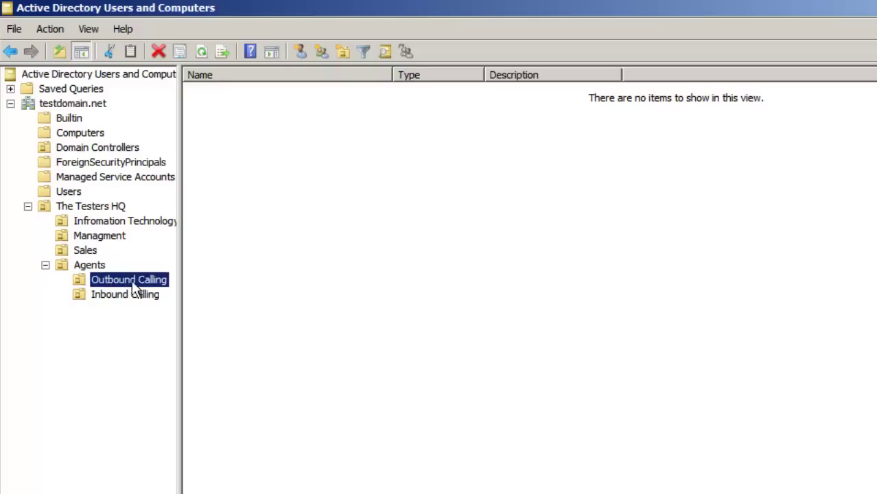
{"action": "left_click", "coordinate": [123, 299]}
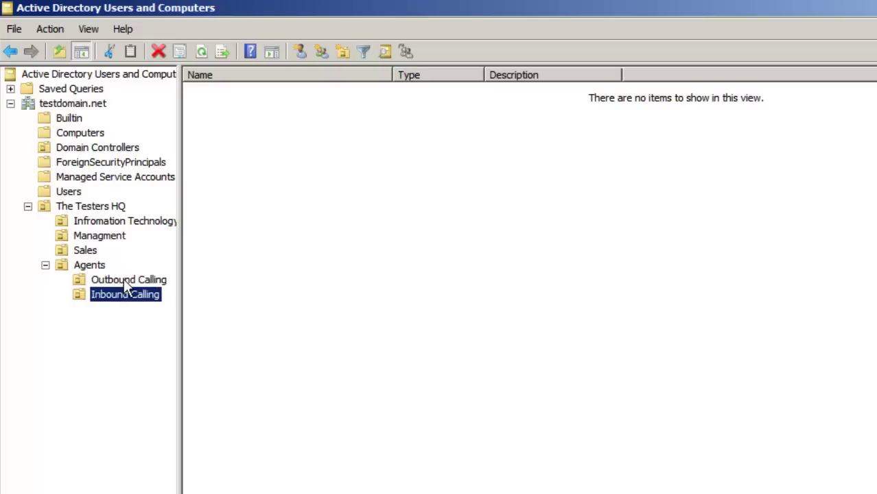
{"action": "left_click", "coordinate": [123, 280]}
{"action": "left_click", "coordinate": [130, 296]}
Create a Workstations OU under Agents, then start a new OU in Infromation Technology
{"action": "left_click", "coordinate": [88, 264]}
{"action": "right_click", "coordinate": [85, 261]}
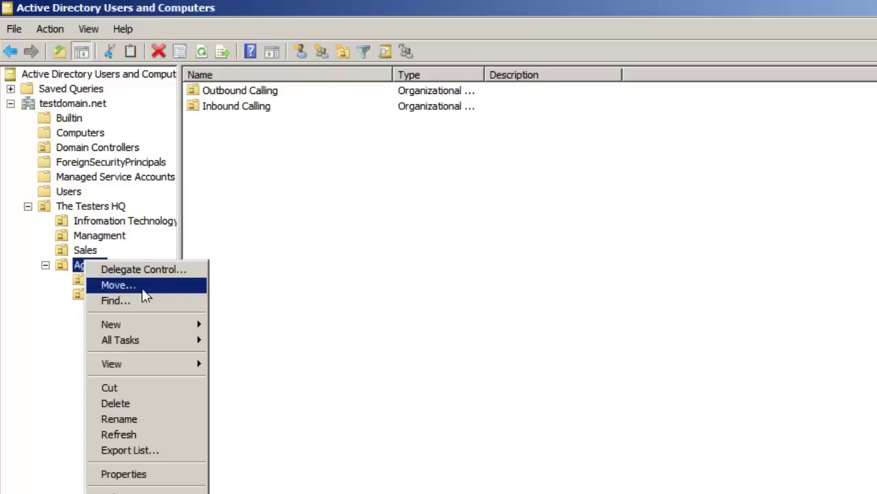
{"action": "mouse_move", "coordinate": [165, 325]}
{"action": "left_click", "coordinate": [282, 414]}
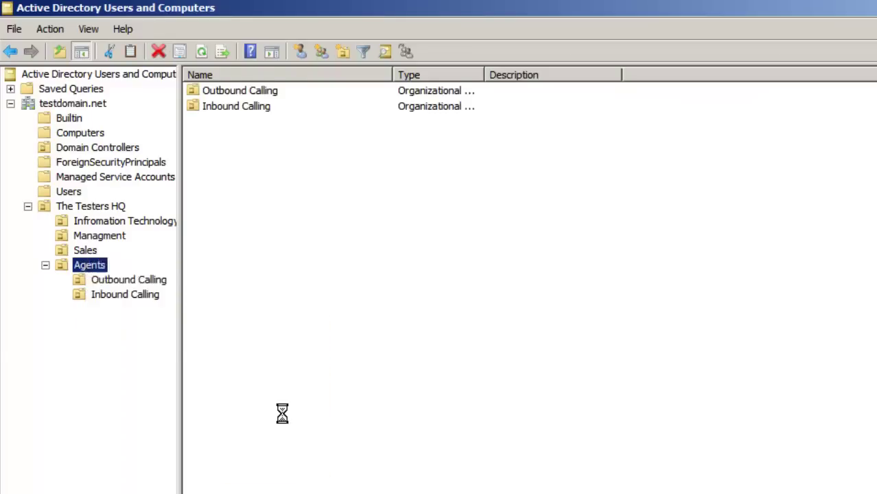
{"action": "type", "text": "Wor"}
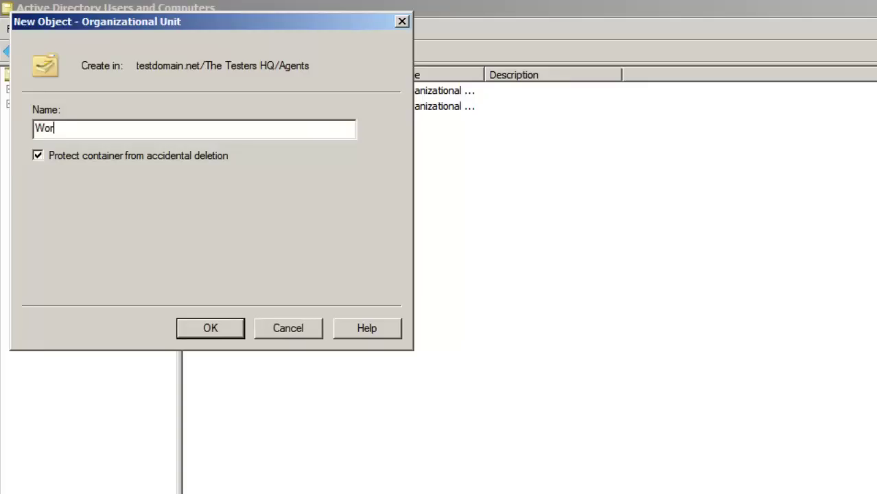
{"action": "type", "text": "kstations"}
{"action": "key", "text": "Return"}
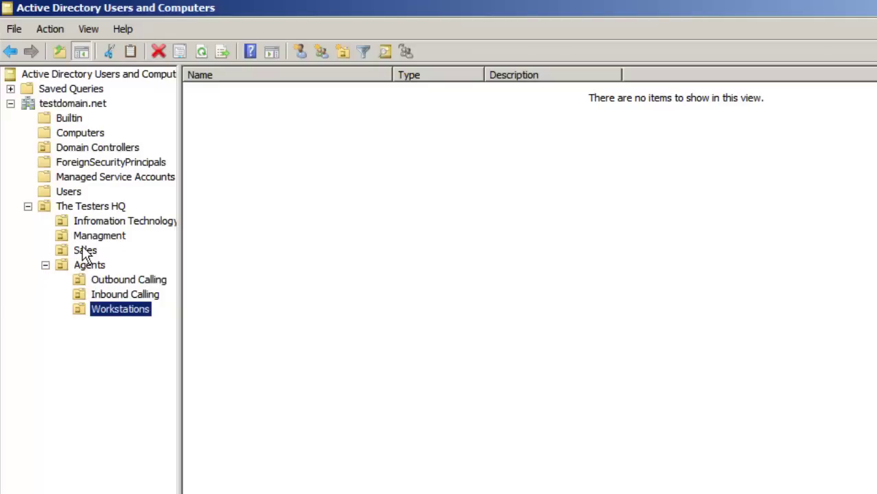
{"action": "left_click", "coordinate": [90, 223]}
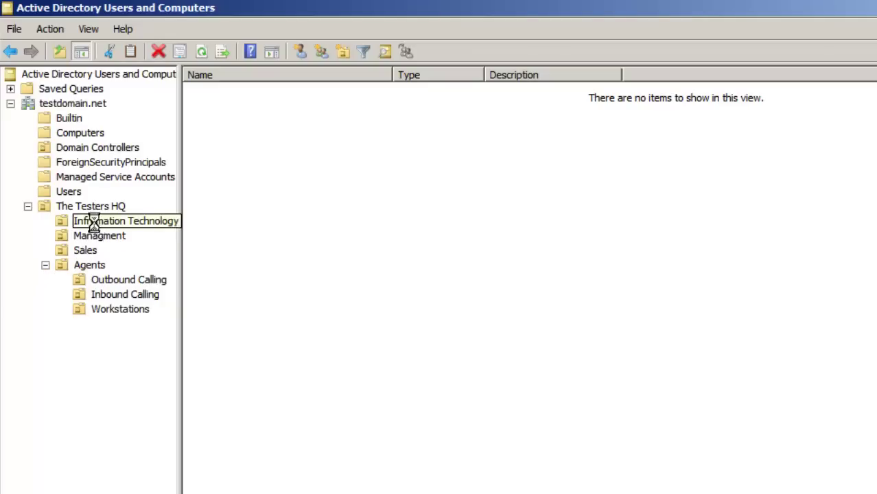
{"action": "right_click", "coordinate": [163, 221]}
Create Managment and Help Desk OUs inside Infromation Technology
{"action": "mouse_move", "coordinate": [271, 286]}
{"action": "left_click", "coordinate": [370, 377]}
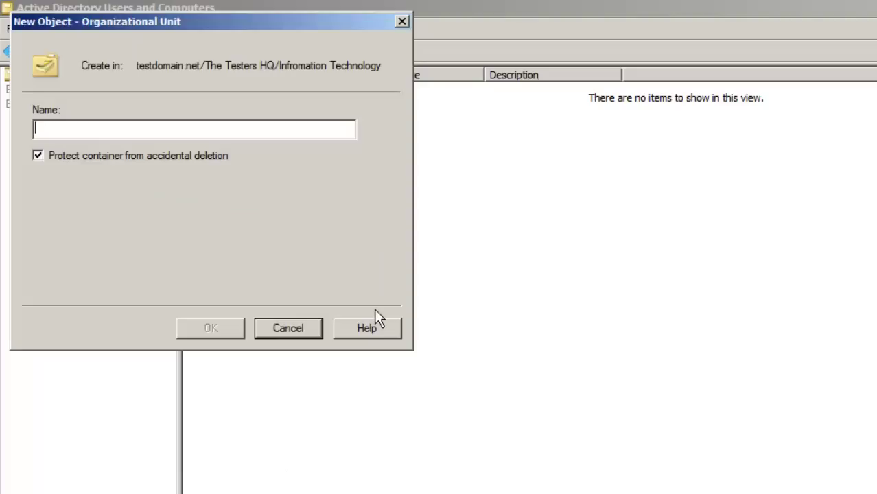
{"action": "type", "text": "Manag"}
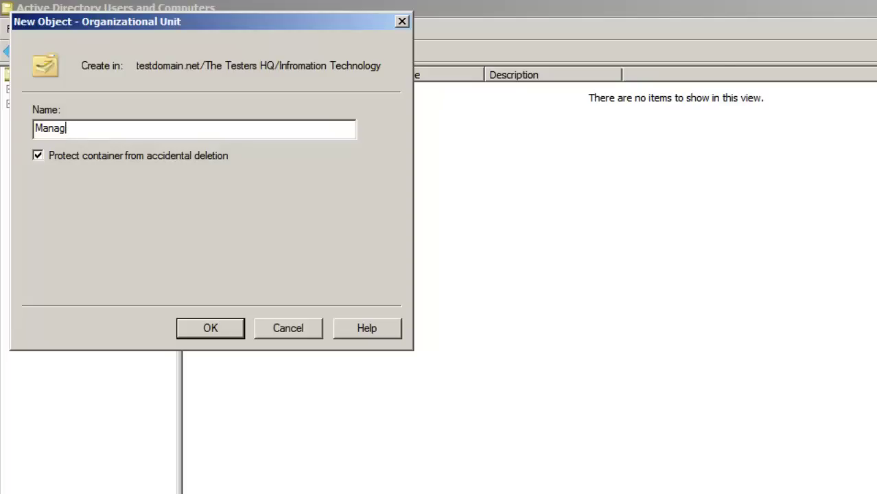
{"action": "type", "text": "emment"}
{"action": "key", "text": "Return"}
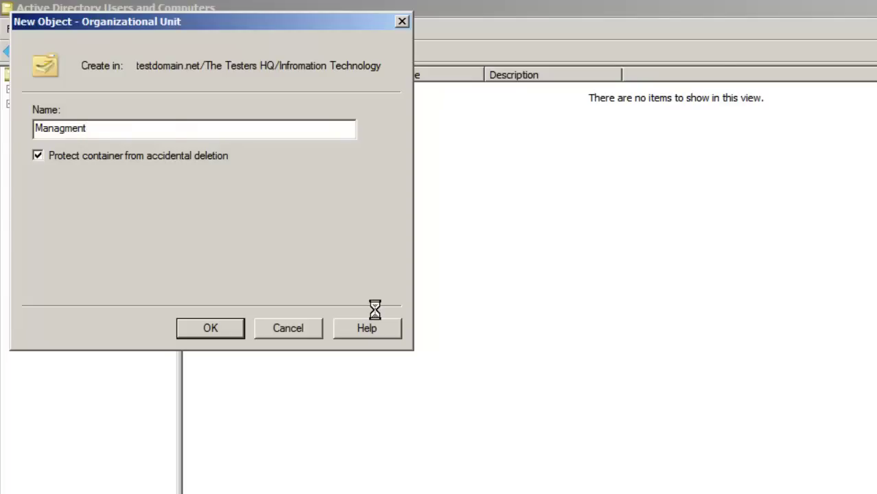
{"action": "right_click", "coordinate": [122, 221]}
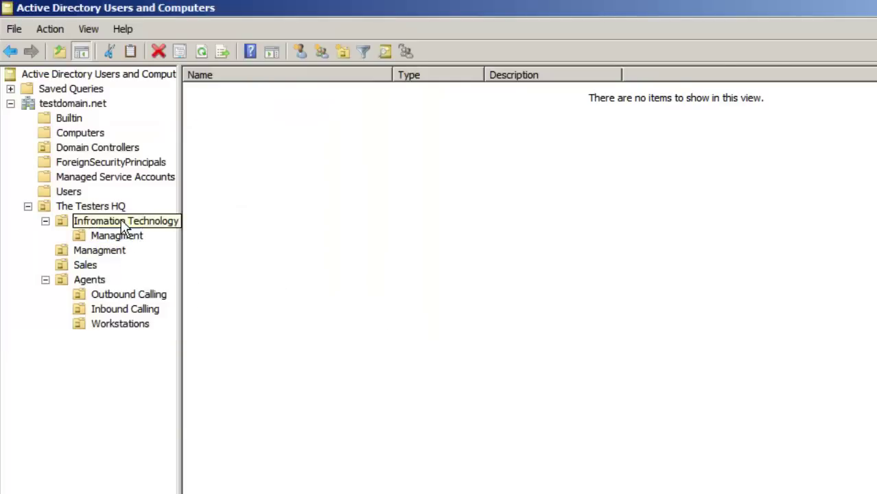
{"action": "mouse_move", "coordinate": [200, 288]}
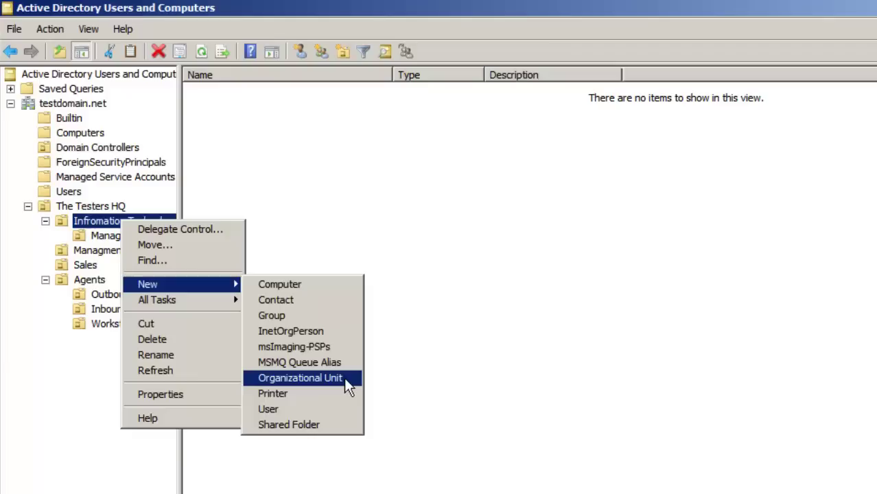
{"action": "left_click", "coordinate": [343, 377]}
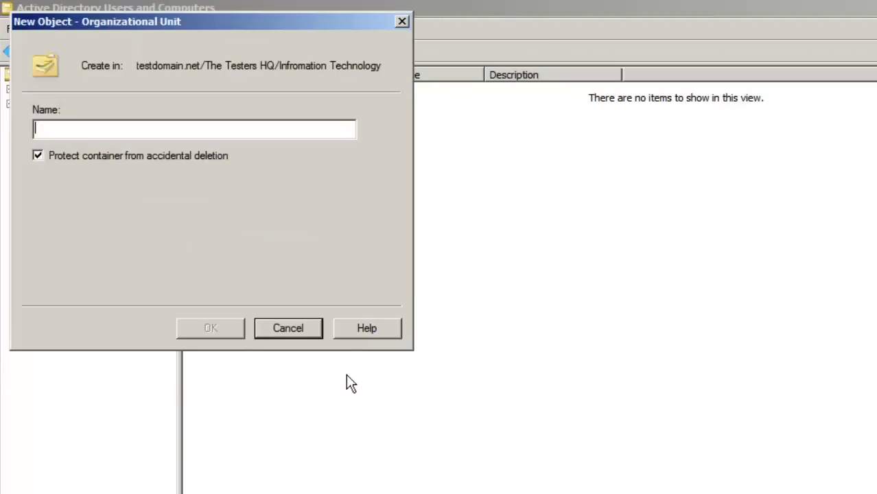
{"action": "type", "text": "Level"}
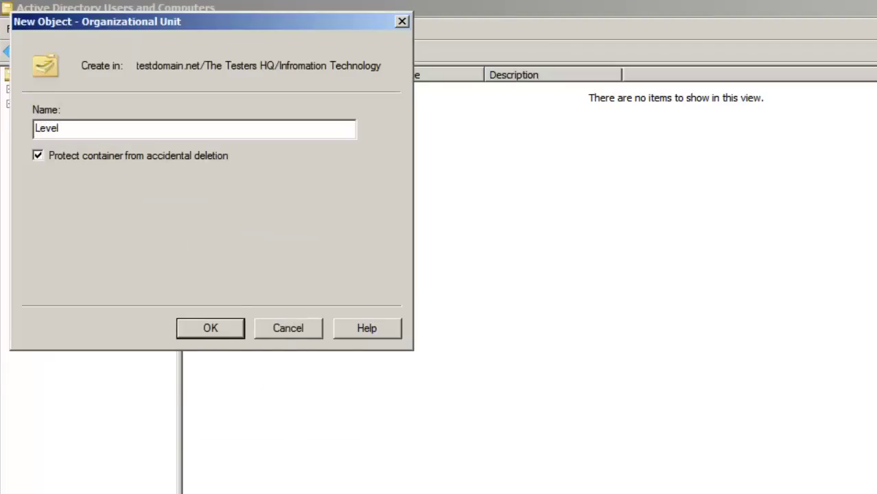
{"action": "type", "text": " One Admins"}
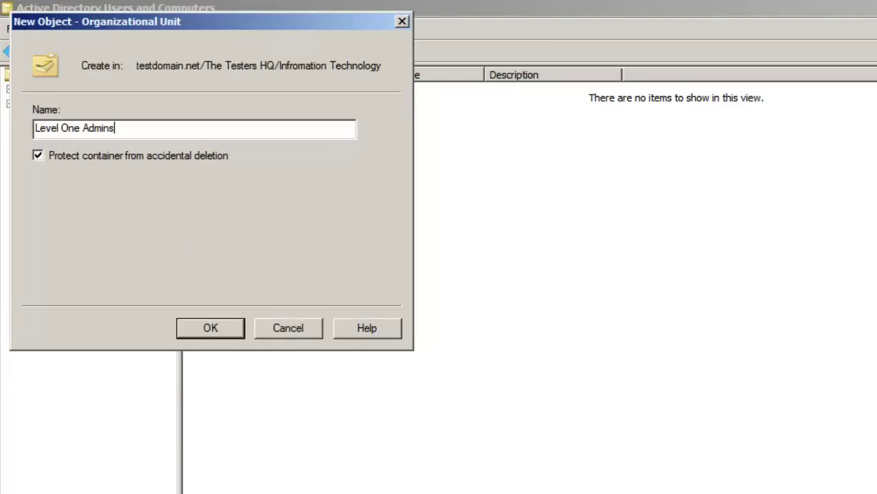
{"action": "type", "text": "n"}
{"action": "key", "text": "BackSpace"}
{"action": "key", "text": "BackSpace"}
{"action": "key", "text": "BackSpace"}
{"action": "key", "text": "BackSpace"}
{"action": "key", "text": "BackSpace"}
{"action": "key", "text": "BackSpace"}
{"action": "key", "text": "BackSpace"}
{"action": "key", "text": "BackSpace"}
{"action": "key", "text": "BackSpace"}
{"action": "key", "text": "BackSpace"}
{"action": "key", "text": "BackSpace"}
{"action": "key", "text": "BackSpace"}
{"action": "key", "text": "BackSpace"}
{"action": "key", "text": "BackSpace"}
{"action": "key", "text": "BackSpace"}
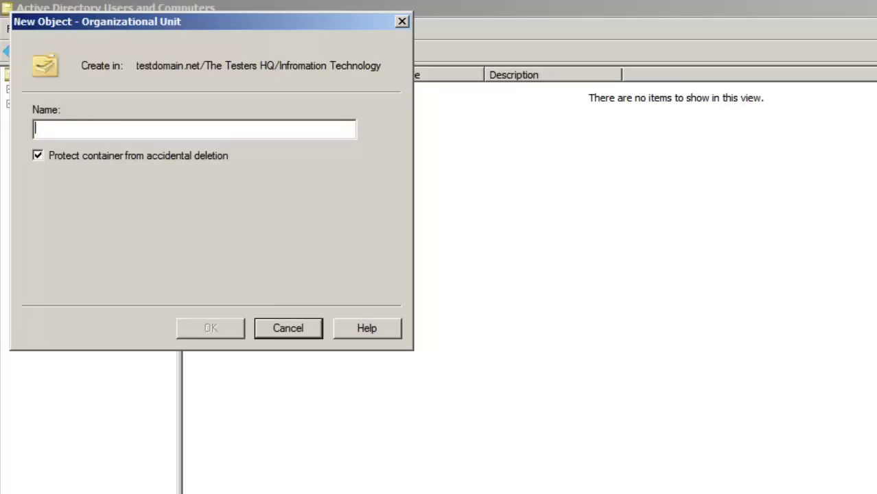
{"action": "type", "text": "Help Desk"}
{"action": "key", "text": "Return"}
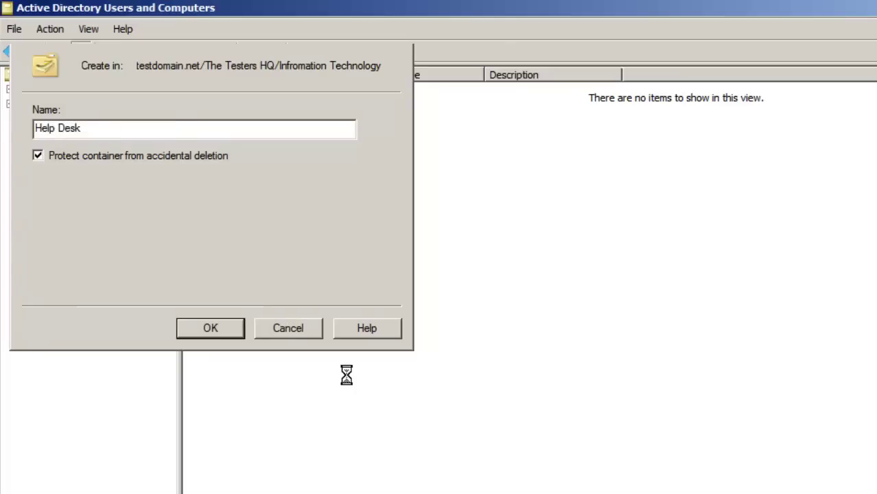
Add Programmers and Service Accounts OUs inside Infromation Technology
{"action": "right_click", "coordinate": [100, 224]}
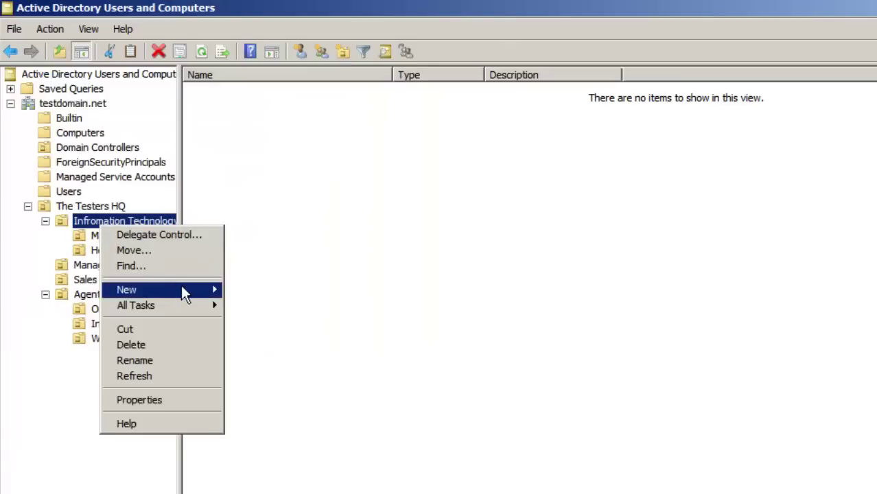
{"action": "mouse_move", "coordinate": [181, 288]}
{"action": "left_click", "coordinate": [314, 384]}
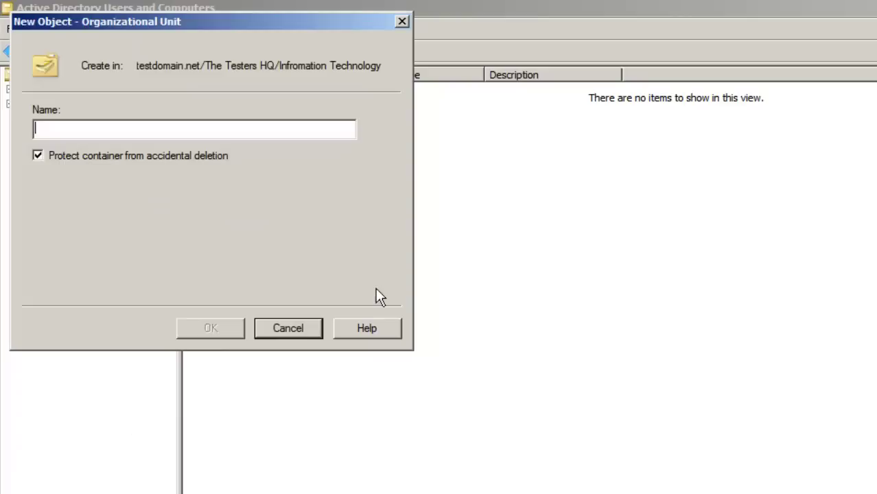
{"action": "type", "text": "Programmers"}
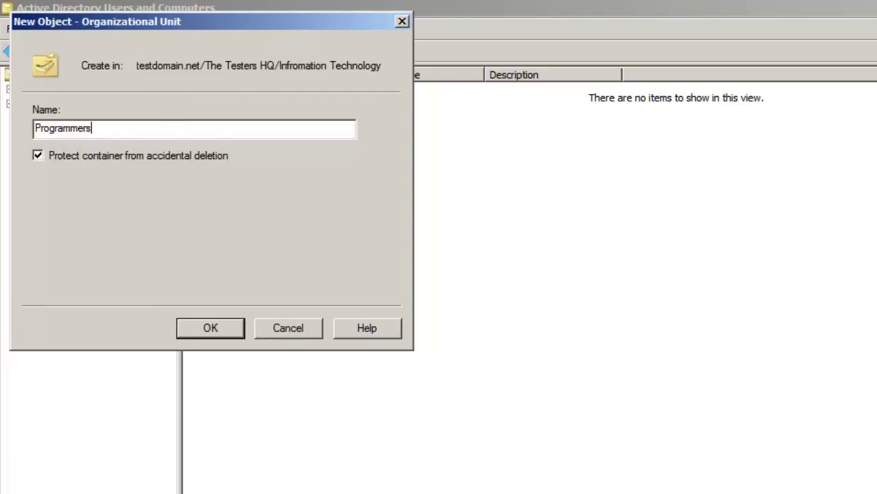
{"action": "key", "text": "Return"}
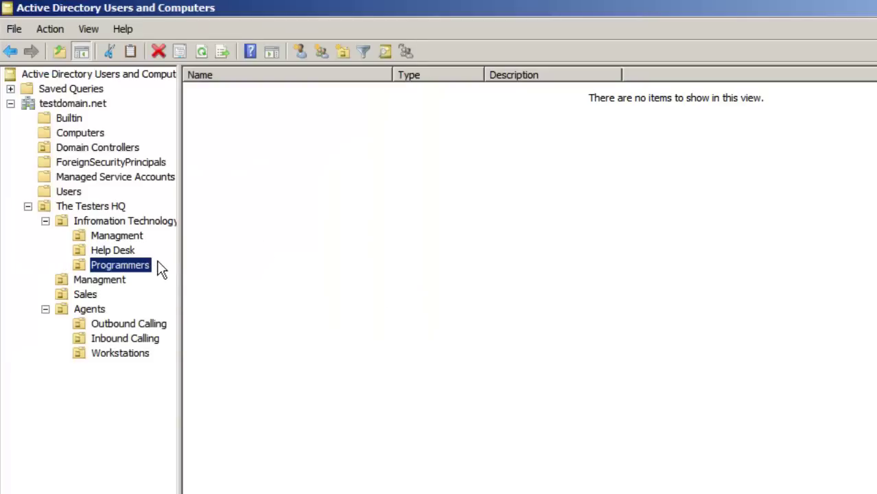
{"action": "left_click", "coordinate": [124, 252]}
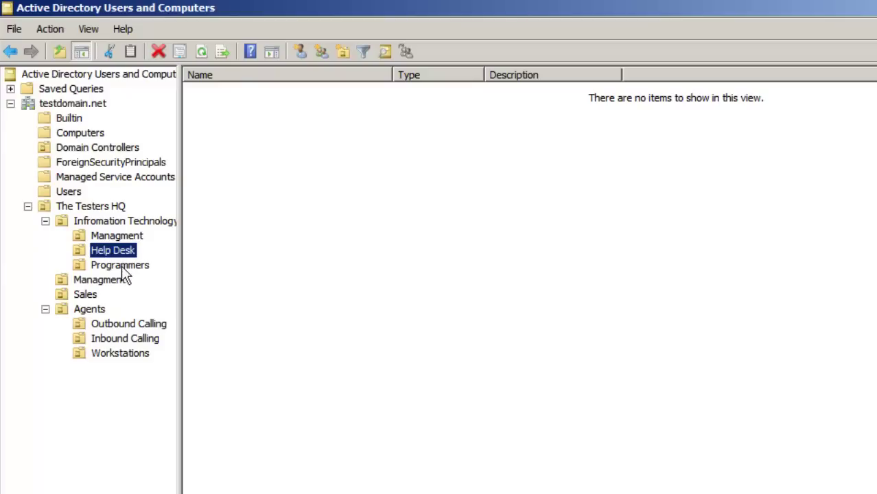
{"action": "key", "text": "Left"}
{"action": "right_click", "coordinate": [124, 221]}
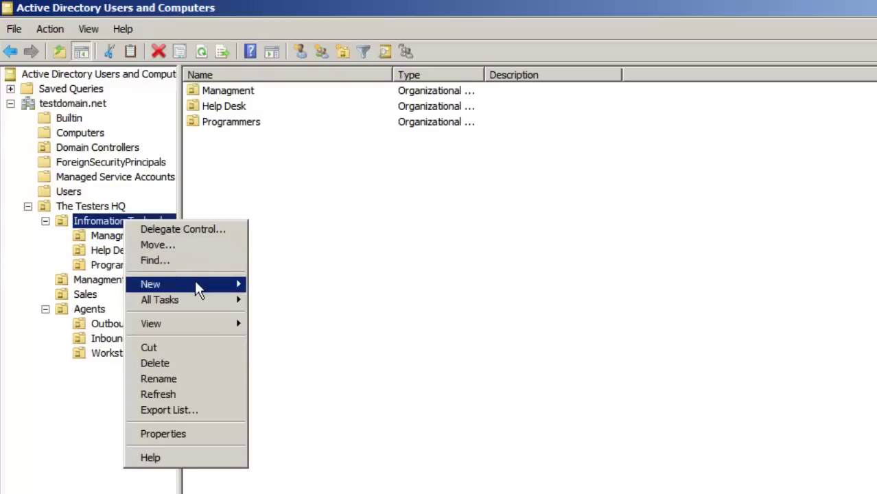
{"action": "mouse_move", "coordinate": [195, 281]}
{"action": "left_click", "coordinate": [341, 379]}
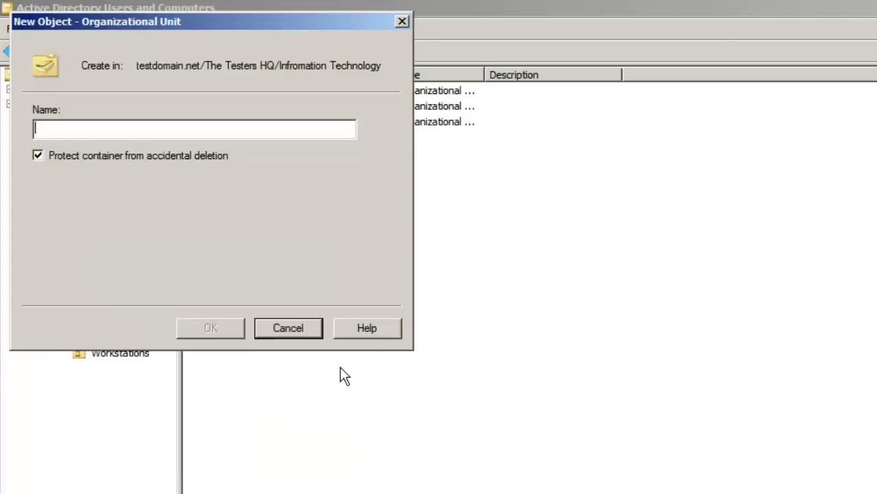
{"action": "type", "text": "Service Accounts"}
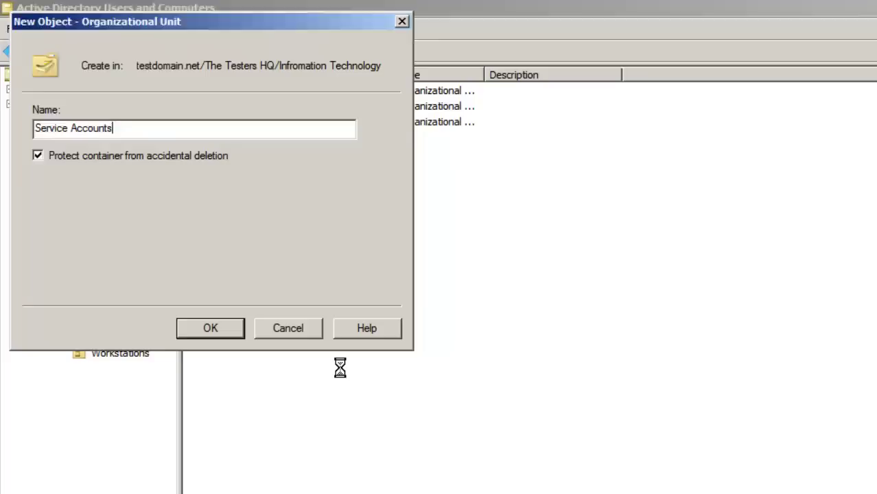
{"action": "key", "text": "Return"}
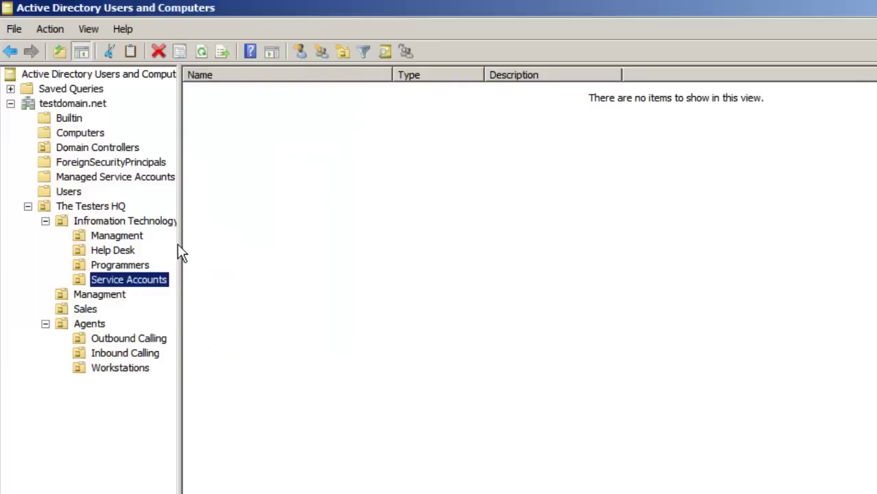
Widen the tree pane and collapse the Infromation Technology and Agents branches
{"action": "left_click_drag", "start_coordinate": [178, 247], "coordinate": [213, 248]}
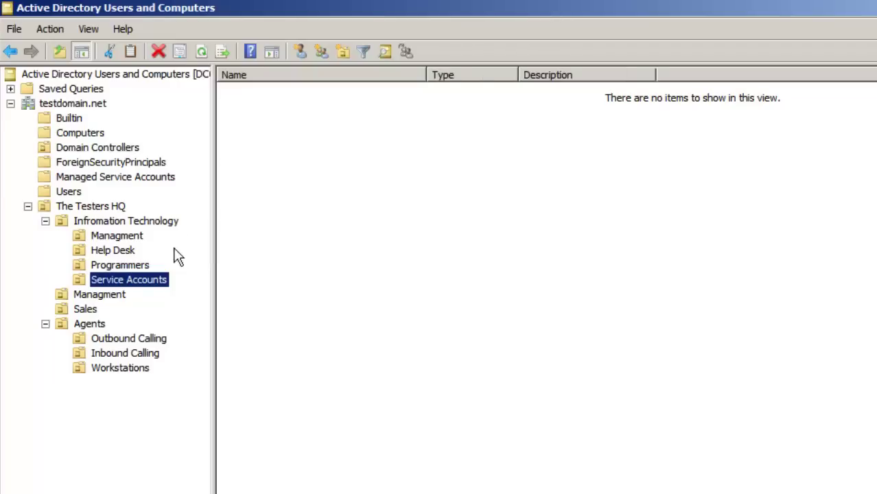
{"action": "left_click", "coordinate": [155, 231]}
{"action": "left_click", "coordinate": [45, 220]}
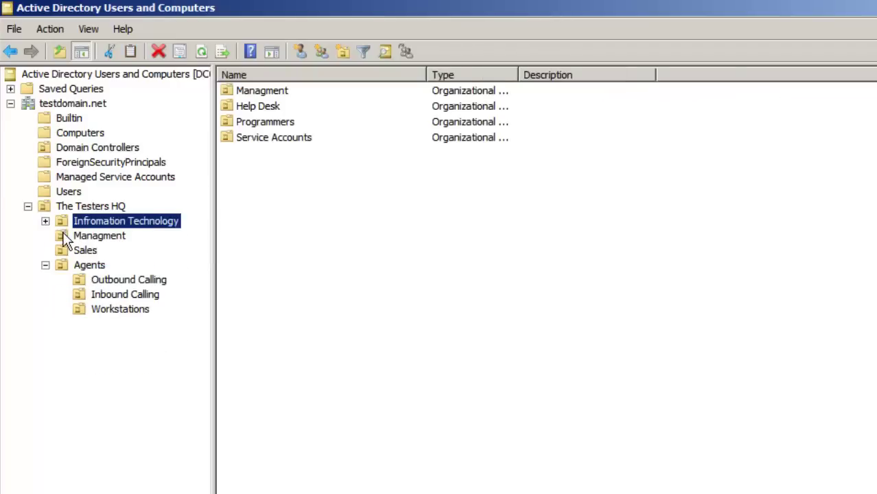
{"action": "left_click", "coordinate": [102, 238]}
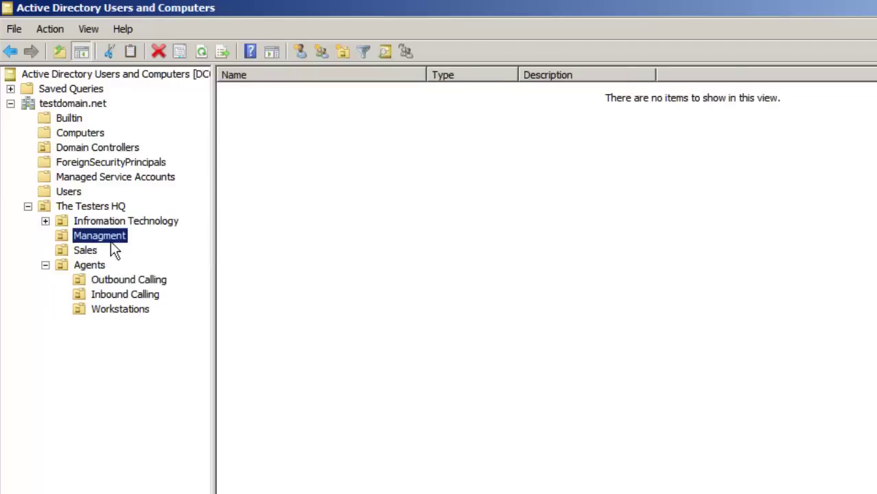
{"action": "left_click", "coordinate": [45, 265]}
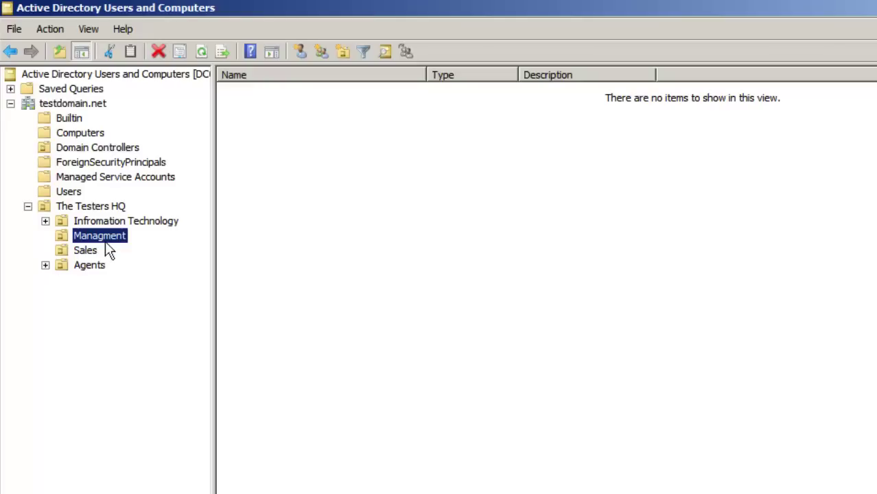
Create a Servers OU directly under The Testers HQ
{"action": "left_click", "coordinate": [108, 209]}
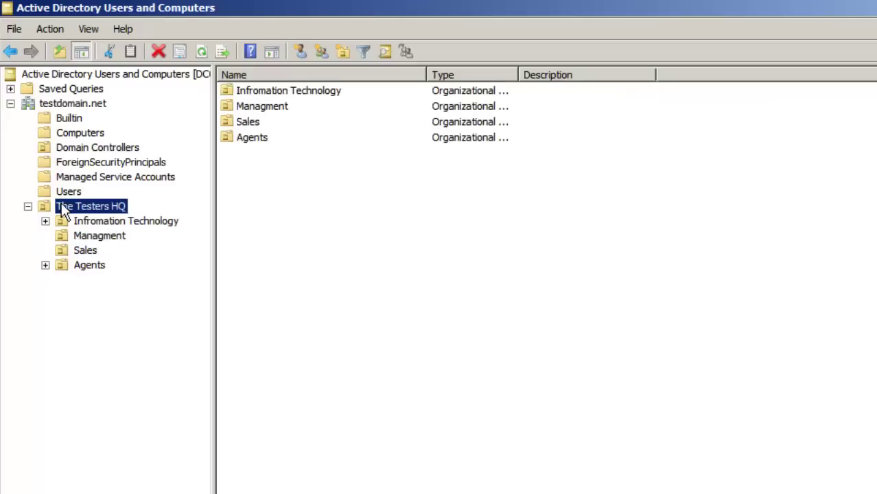
{"action": "right_click", "coordinate": [86, 206]}
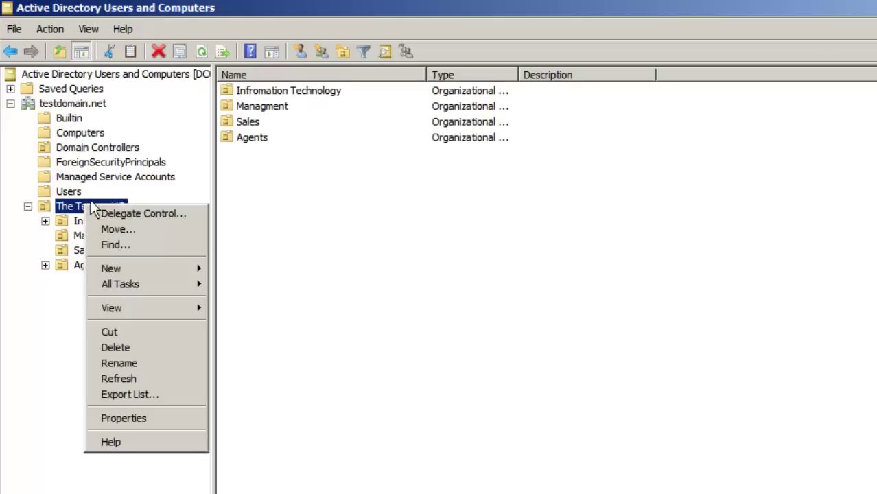
{"action": "mouse_move", "coordinate": [191, 272]}
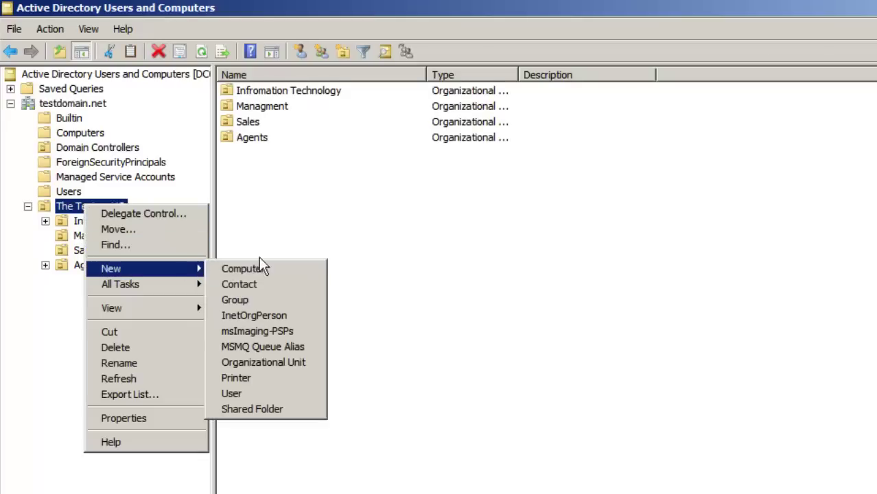
{"action": "left_click", "coordinate": [294, 363]}
{"action": "type", "text": "Se"}
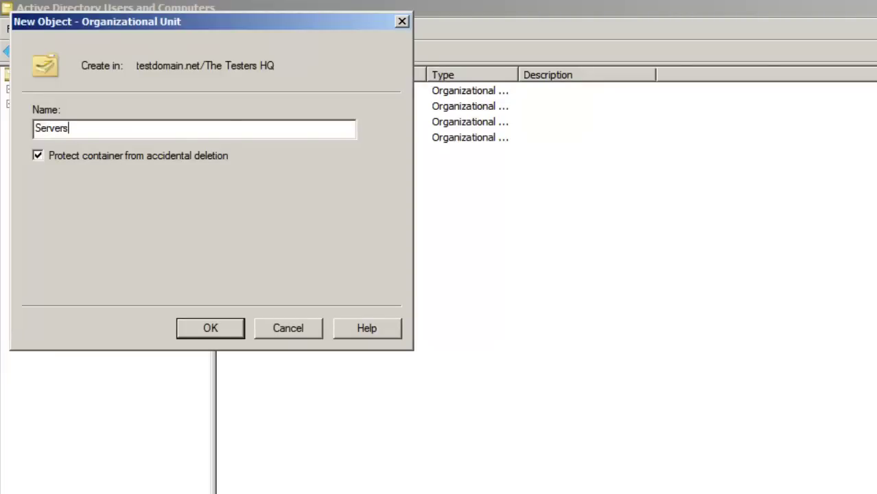
{"action": "type", "text": "rvers"}
{"action": "key", "text": "Return"}
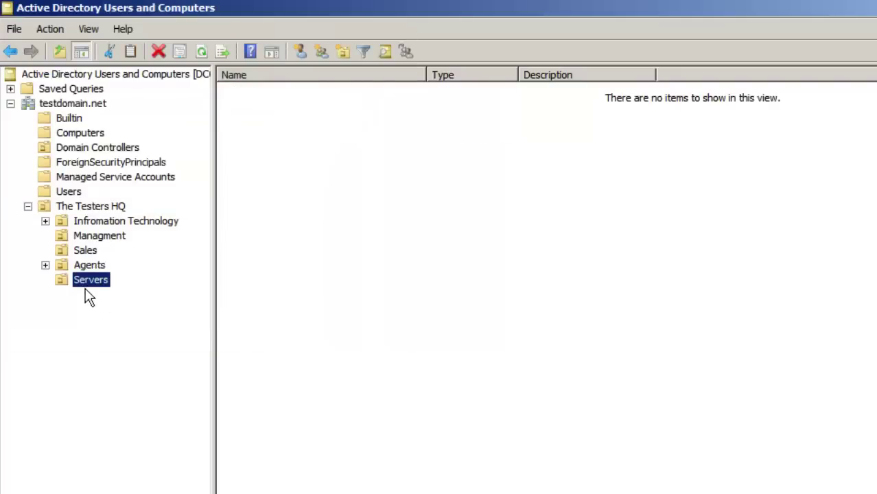
Create SQL and EXCHANGE OUs inside Servers
{"action": "right_click", "coordinate": [86, 283]}
{"action": "mouse_move", "coordinate": [141, 346]}
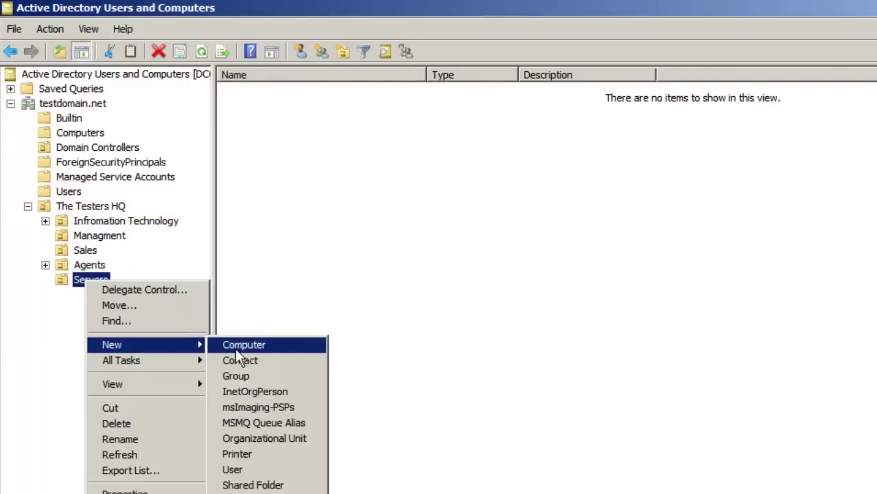
{"action": "left_click", "coordinate": [265, 440]}
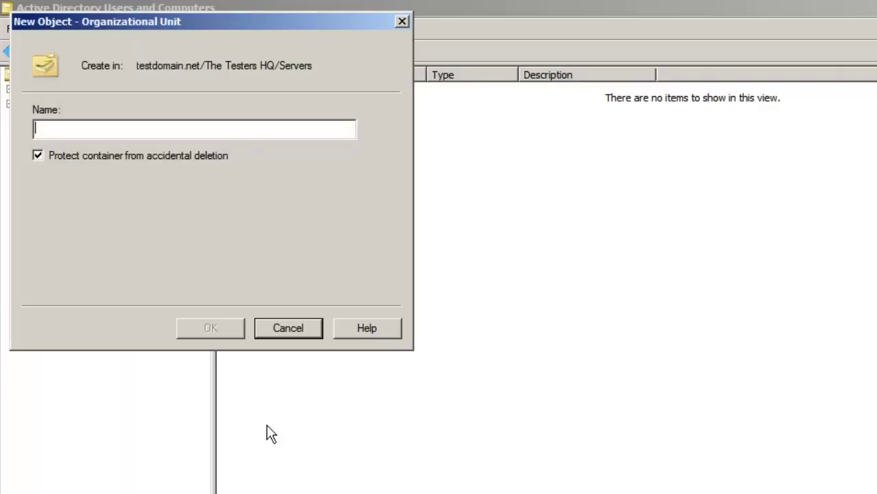
{"action": "type", "text": "SQL"}
{"action": "key", "text": "Return"}
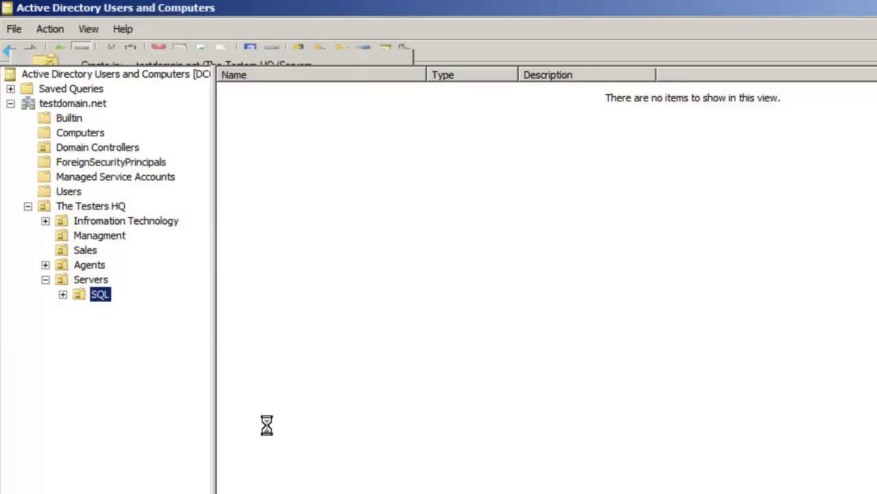
{"action": "left_click", "coordinate": [95, 280]}
{"action": "right_click", "coordinate": [98, 282]}
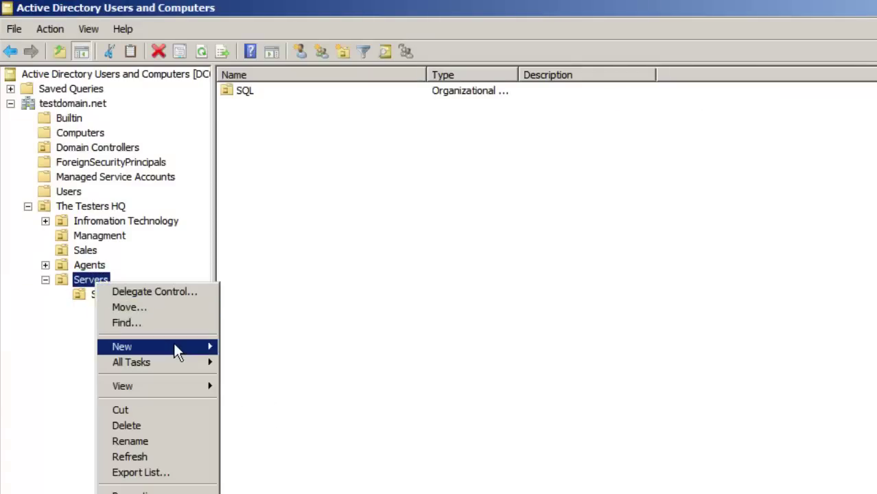
{"action": "mouse_move", "coordinate": [174, 342]}
{"action": "left_click", "coordinate": [281, 438]}
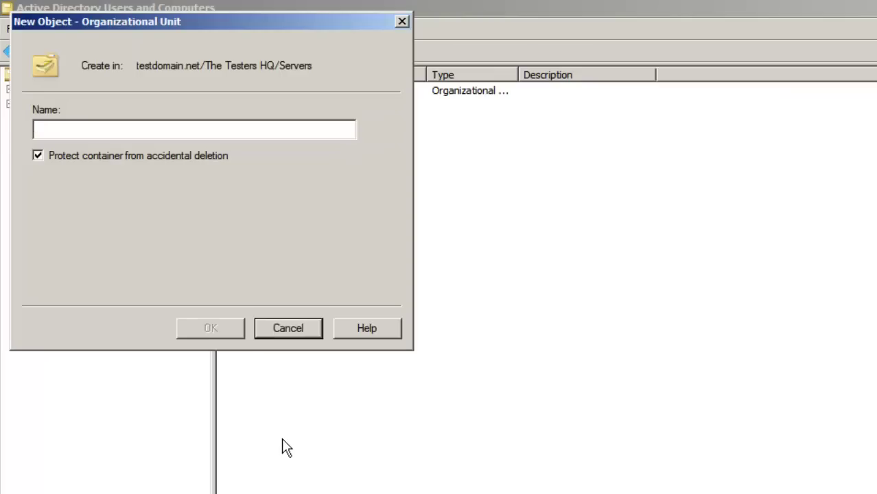
{"action": "type", "text": "EXCHANGE"}
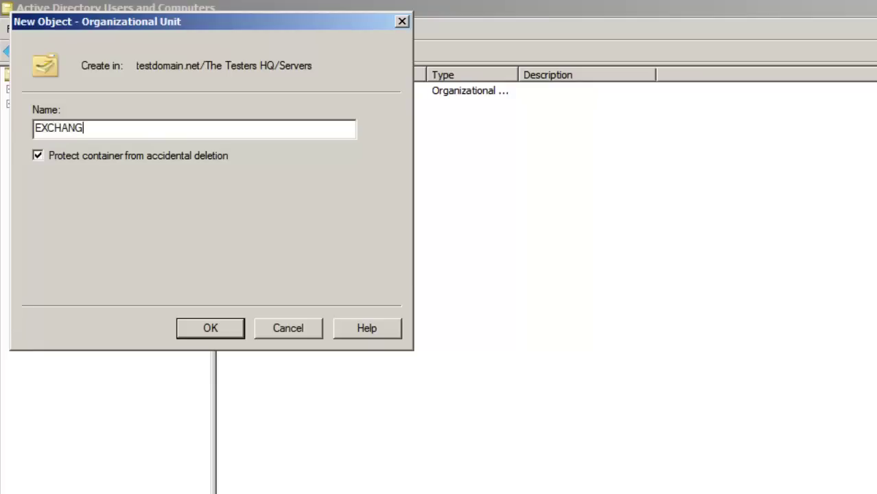
{"action": "key", "text": "Return"}
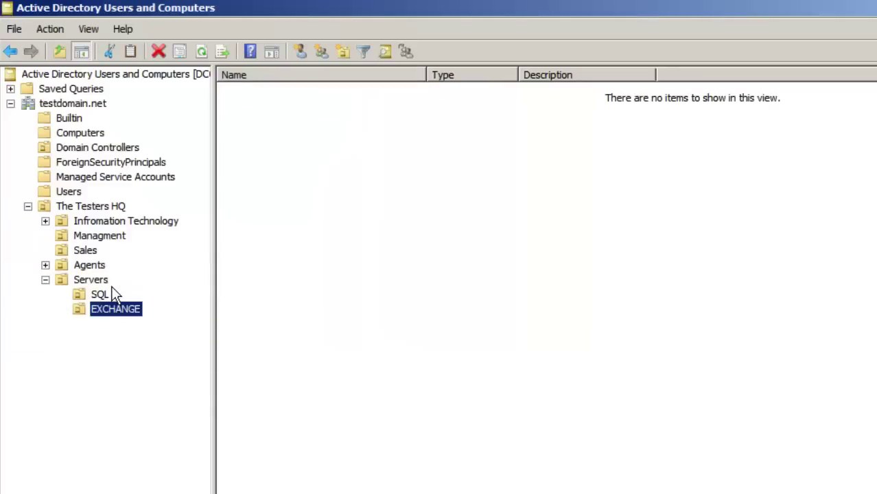
Add a FILE OU inside Servers and list its three OUs
{"action": "right_click", "coordinate": [105, 279]}
{"action": "mouse_move", "coordinate": [229, 348]}
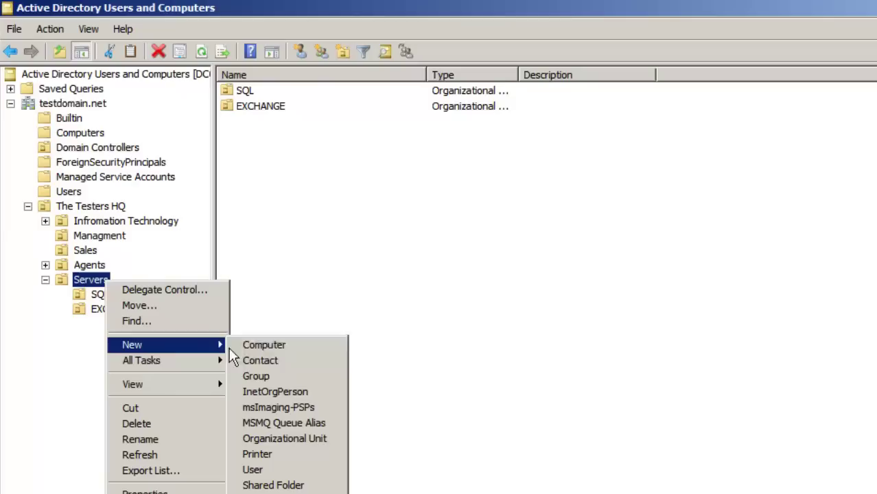
{"action": "left_click", "coordinate": [291, 440]}
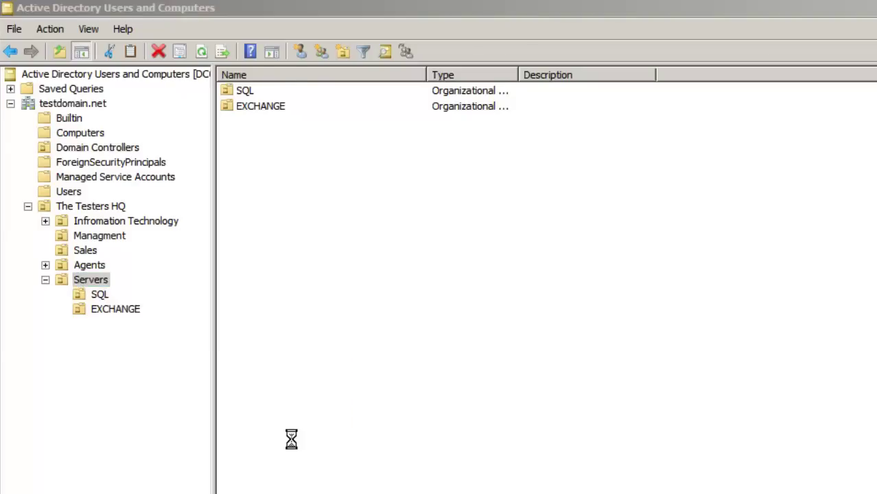
{"action": "type", "text": "Fl"}
{"action": "key", "text": "Return"}
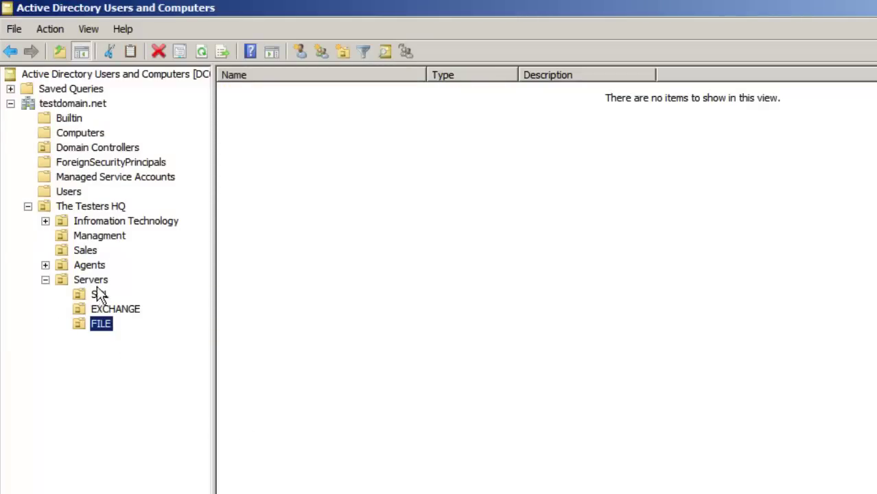
{"action": "left_click", "coordinate": [95, 280]}
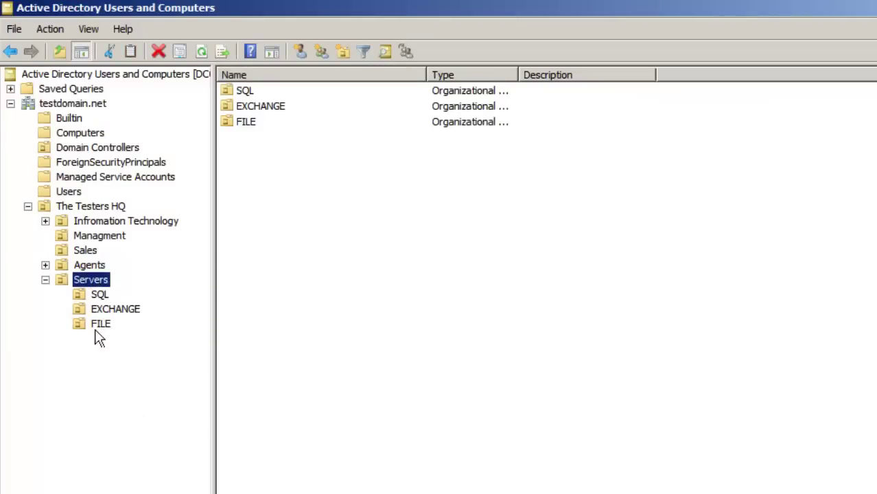
Collapse Servers and create a Groups OU under The Testers HQ
{"action": "left_click", "coordinate": [44, 280]}
{"action": "left_click", "coordinate": [76, 192]}
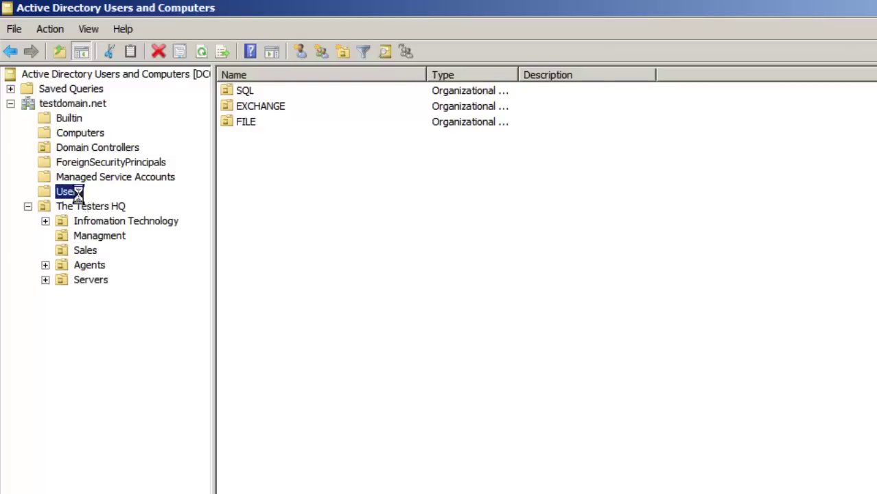
{"action": "left_click", "coordinate": [75, 204]}
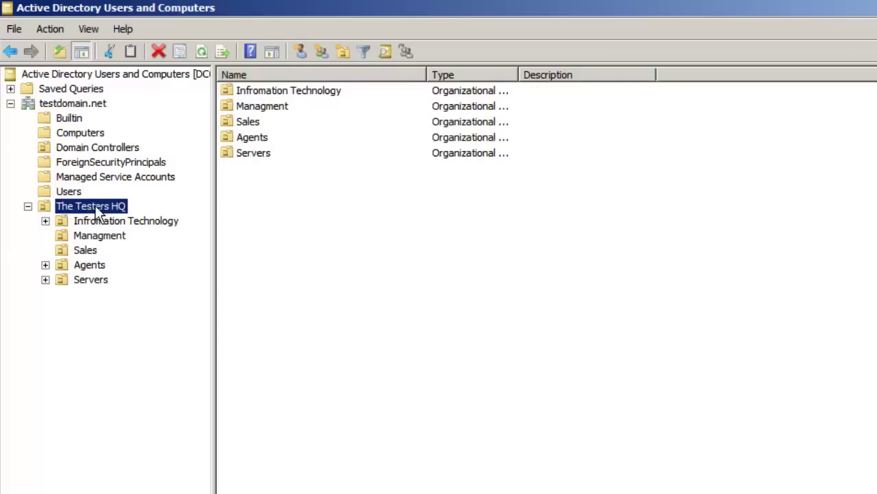
{"action": "right_click", "coordinate": [95, 205]}
{"action": "mouse_move", "coordinate": [191, 270]}
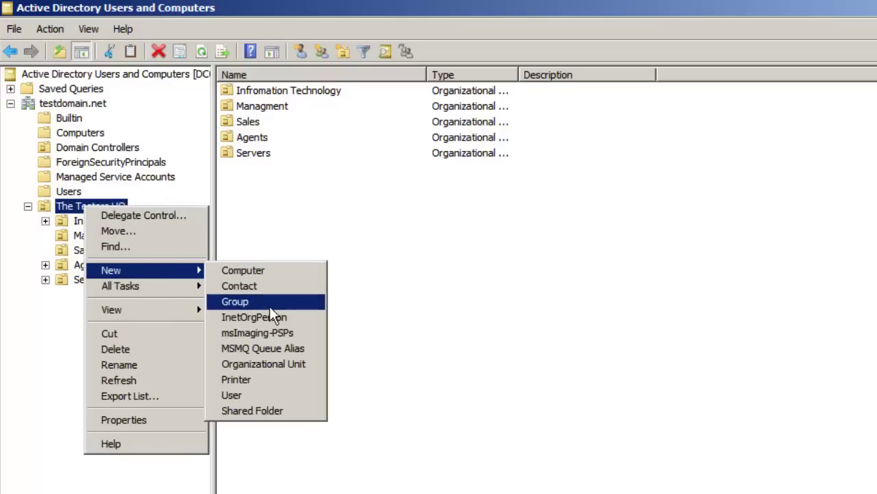
{"action": "left_click", "coordinate": [280, 363]}
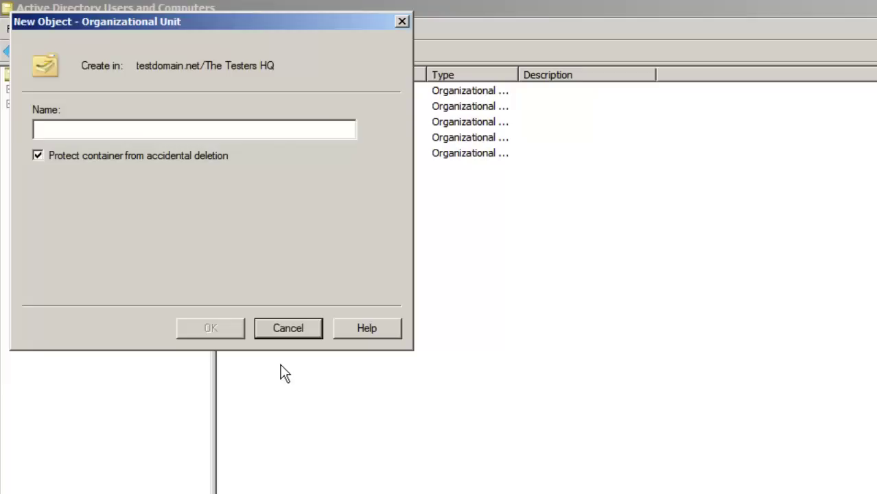
{"action": "type", "text": "Groups"}
{"action": "key", "text": "Return"}
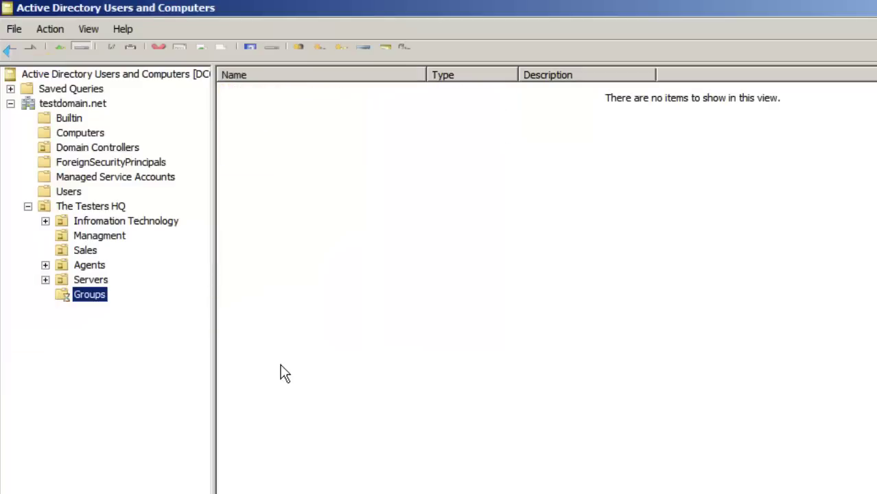
Create Management and Agents OUs inside Groups
{"action": "right_click", "coordinate": [98, 302]}
{"action": "mouse_move", "coordinate": [206, 355]}
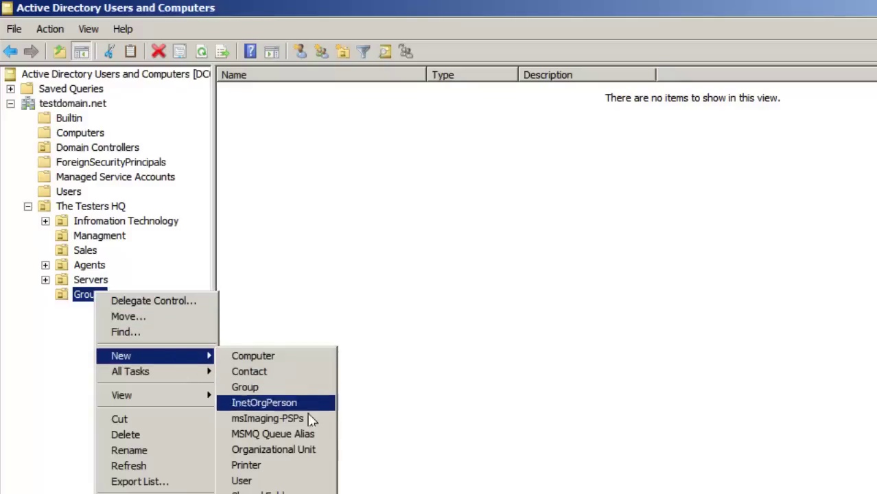
{"action": "left_click", "coordinate": [311, 448]}
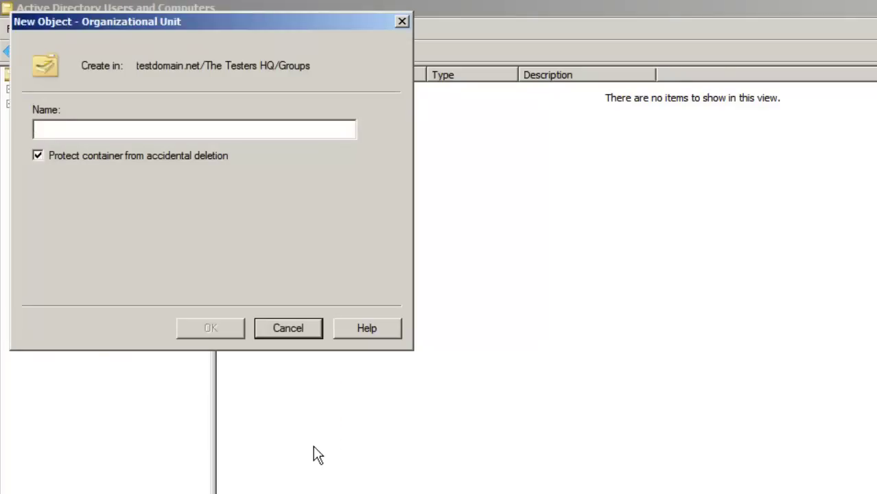
{"action": "type", "text": "Management"}
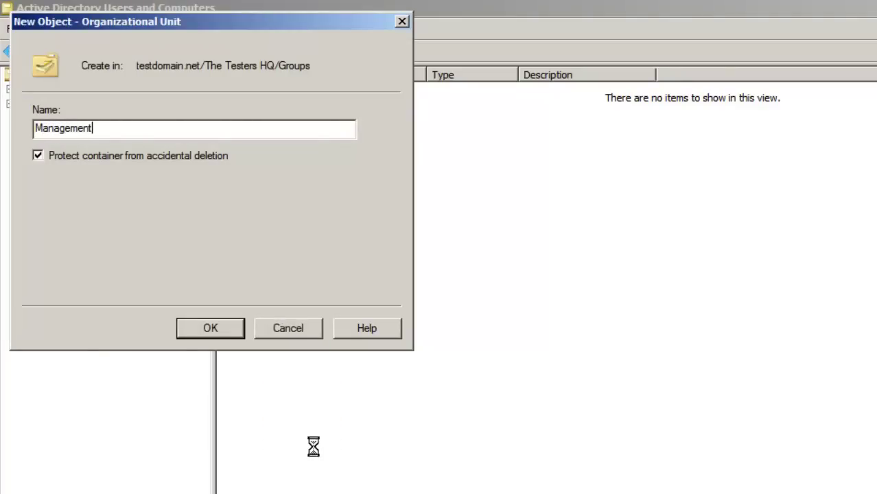
{"action": "key", "text": "Return"}
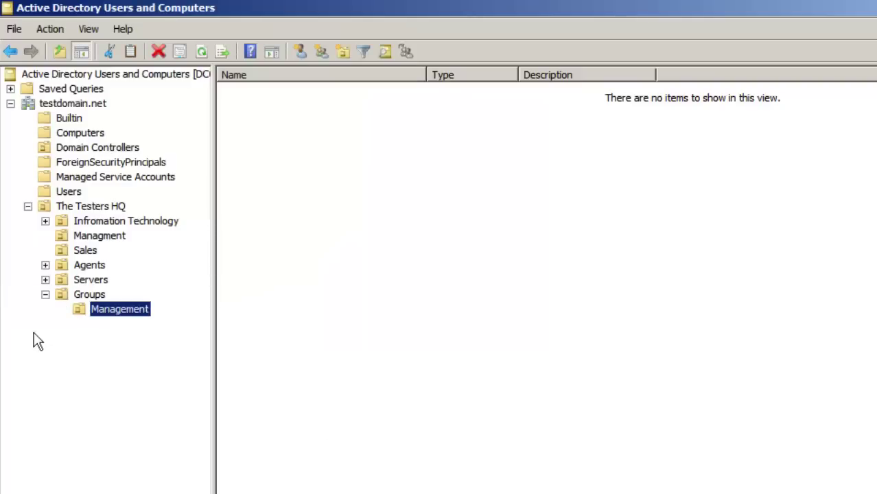
{"action": "right_click", "coordinate": [92, 295]}
{"action": "mouse_move", "coordinate": [176, 364]}
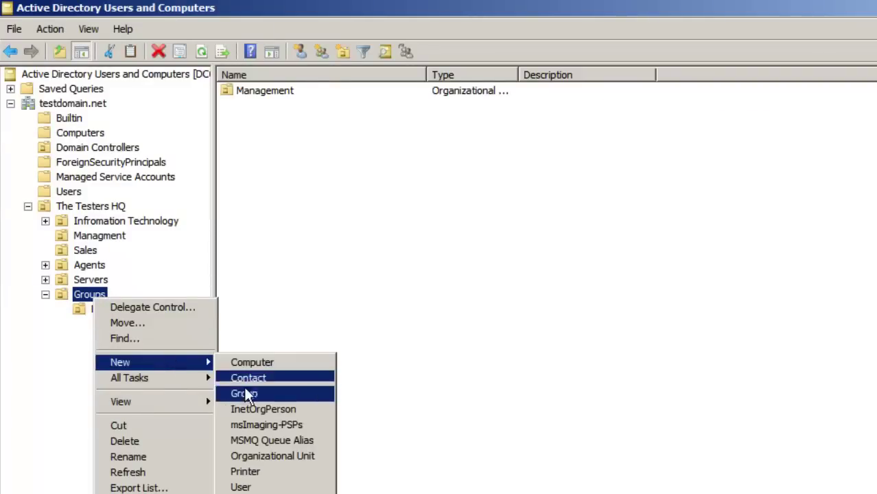
{"action": "left_click", "coordinate": [268, 457]}
{"action": "type", "text": "A"}
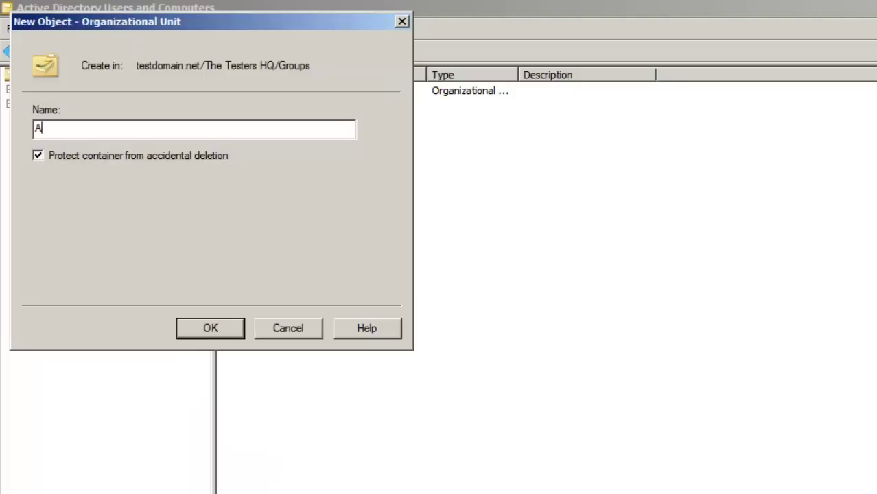
{"action": "type", "text": "gents"}
{"action": "key", "text": "Return"}
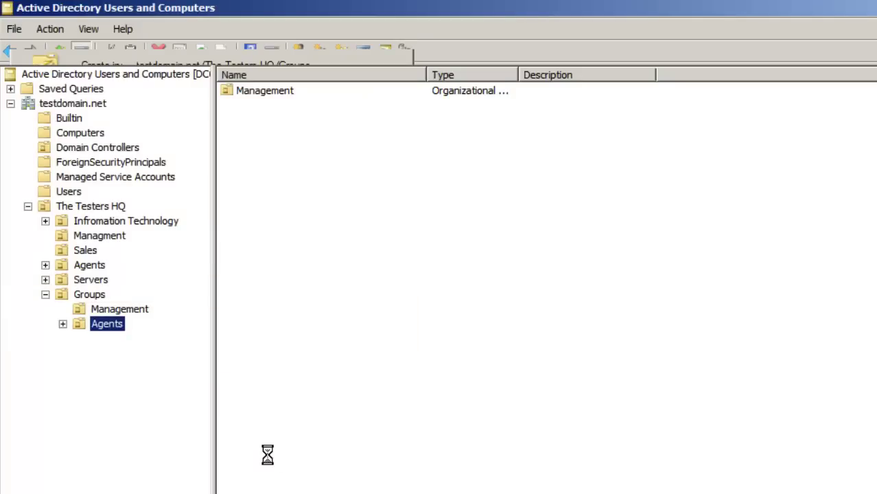
Add Sales and Servers OUs inside Groups
{"action": "left_click", "coordinate": [104, 297]}
{"action": "right_click", "coordinate": [105, 297]}
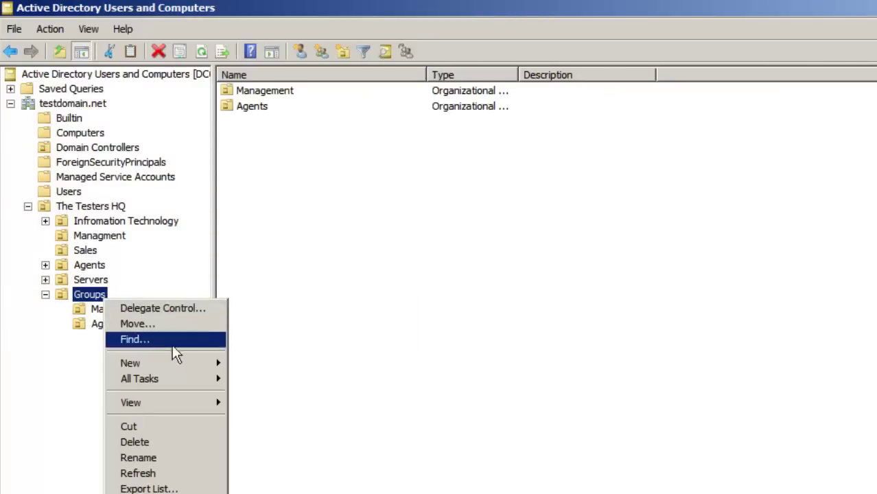
{"action": "mouse_move", "coordinate": [183, 368]}
{"action": "left_click", "coordinate": [285, 457]}
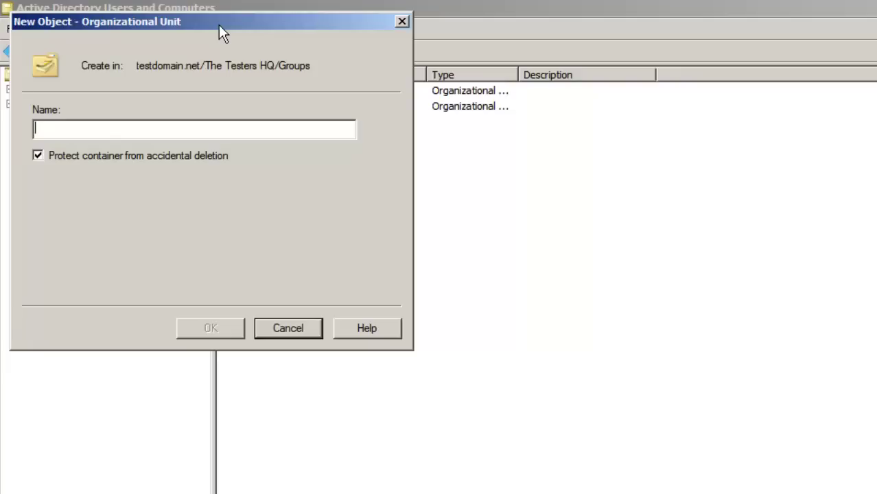
{"action": "type", "text": "Sales"}
{"action": "key", "text": "Return"}
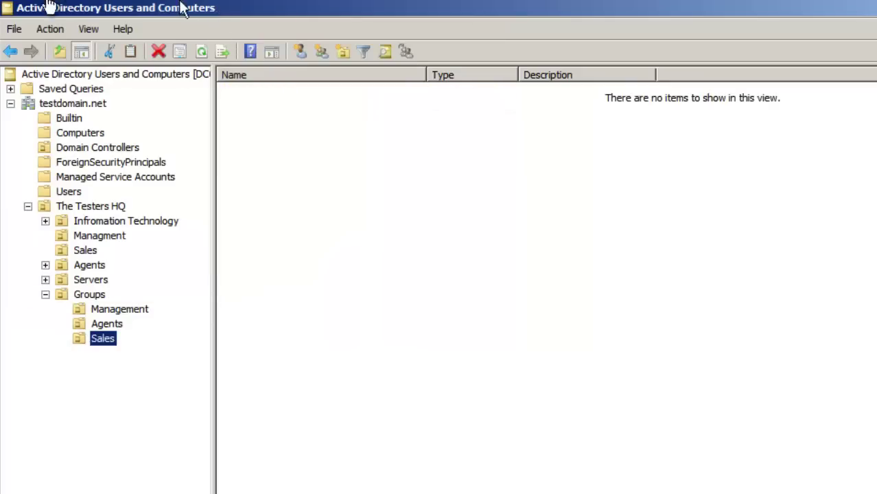
{"action": "left_click", "coordinate": [100, 306]}
{"action": "left_click", "coordinate": [89, 299]}
{"action": "right_click", "coordinate": [89, 298]}
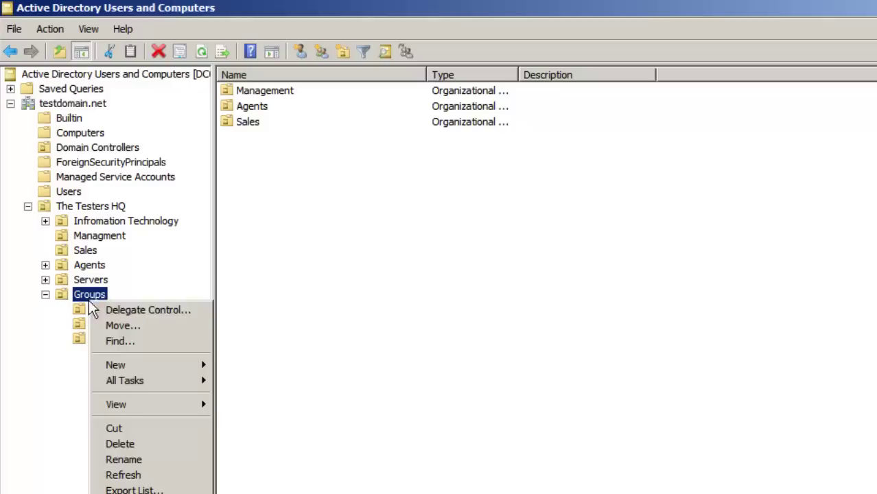
{"action": "mouse_move", "coordinate": [171, 364]}
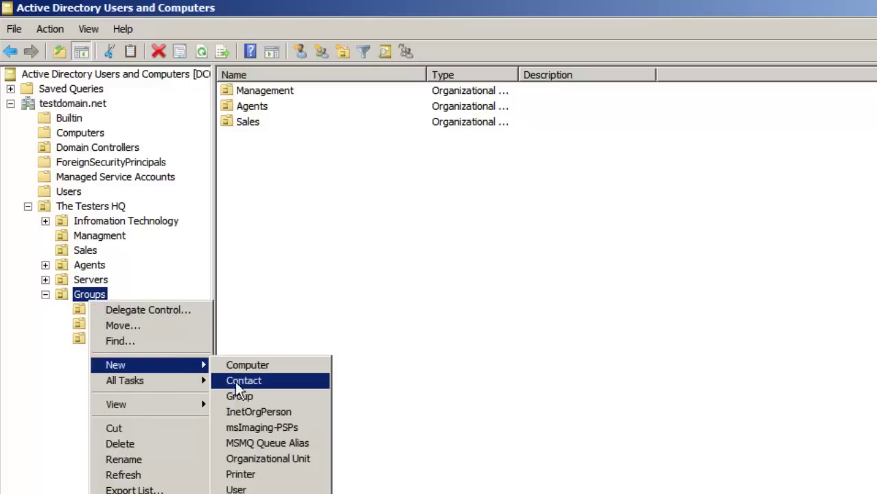
{"action": "left_click", "coordinate": [281, 454]}
{"action": "type", "text": "Serve"}
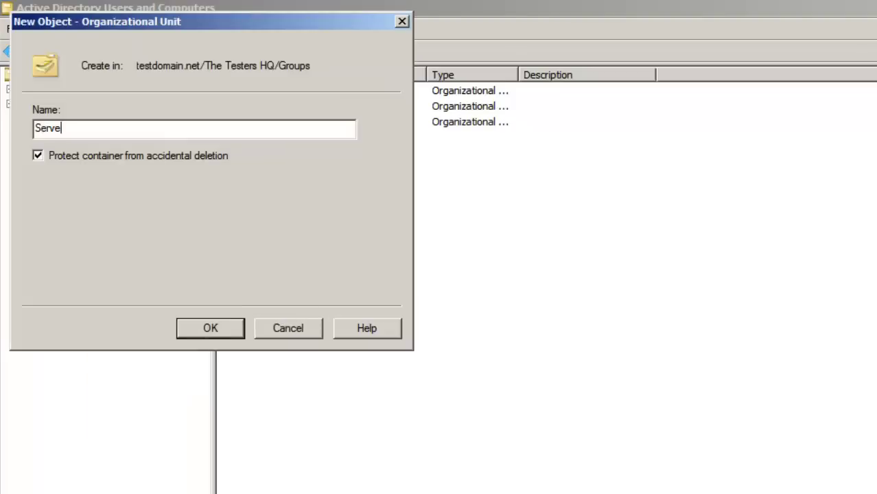
{"action": "type", "text": "rs"}
{"action": "key", "text": "Return"}
Add an IT OU inside Groups
{"action": "left_click", "coordinate": [94, 296]}
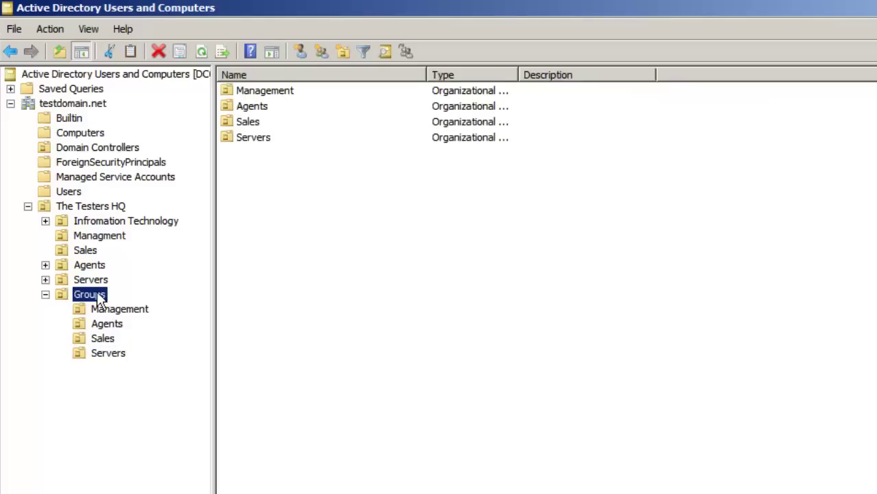
{"action": "right_click", "coordinate": [98, 297]}
{"action": "mouse_move", "coordinate": [216, 355]}
{"action": "left_click", "coordinate": [297, 446]}
{"action": "type", "text": "IT"}
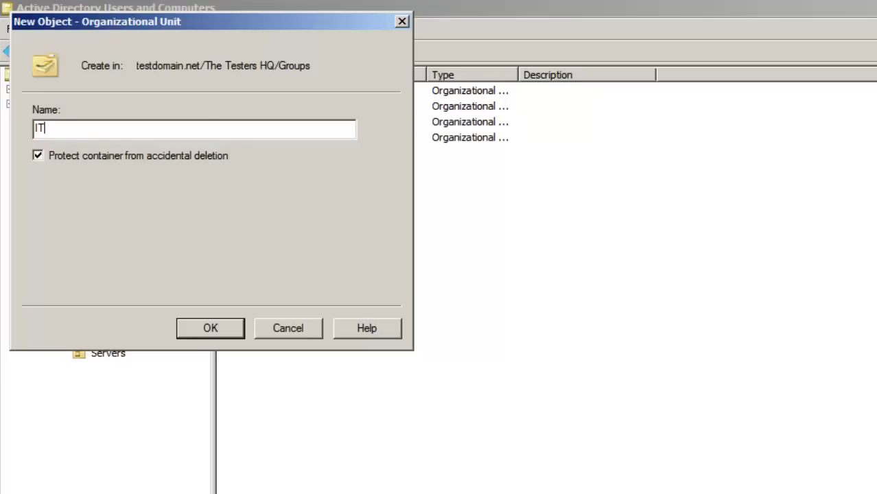
{"action": "key", "text": "Return"}
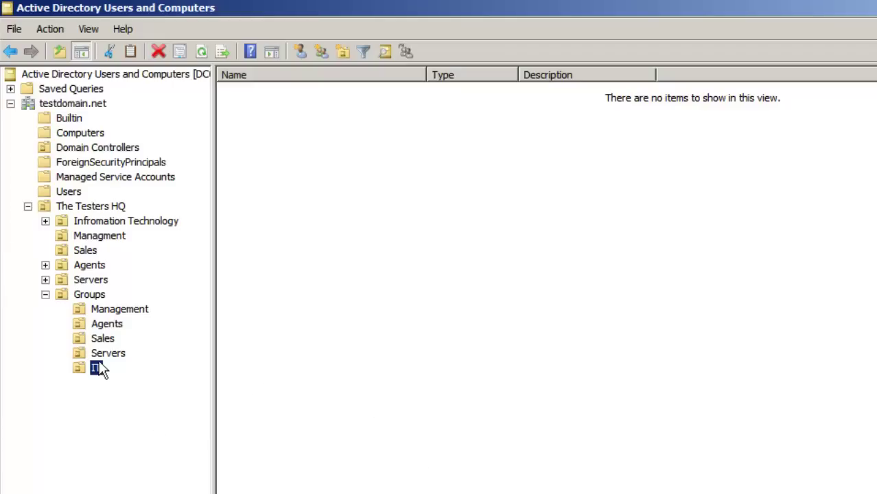
Create a Help Desk OU inside Groups > IT, then collapse IT and Groups
{"action": "right_click", "coordinate": [81, 370]}
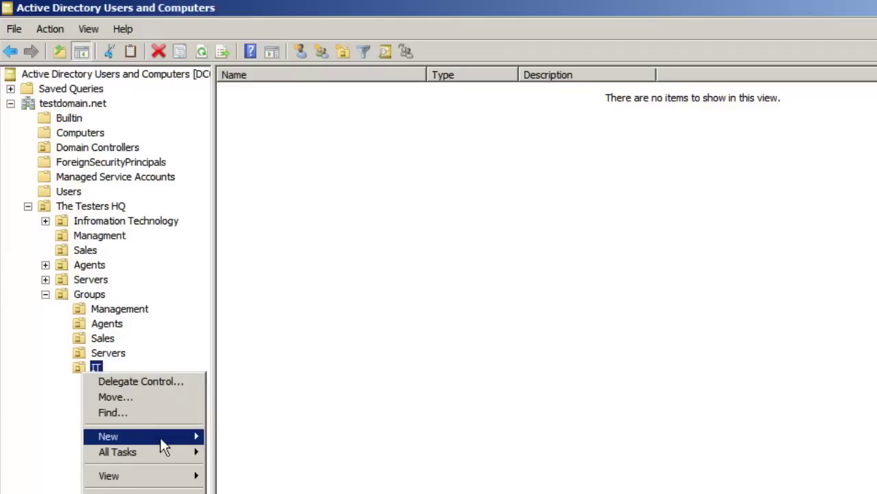
{"action": "mouse_move", "coordinate": [159, 436]}
{"action": "left_click", "coordinate": [251, 491]}
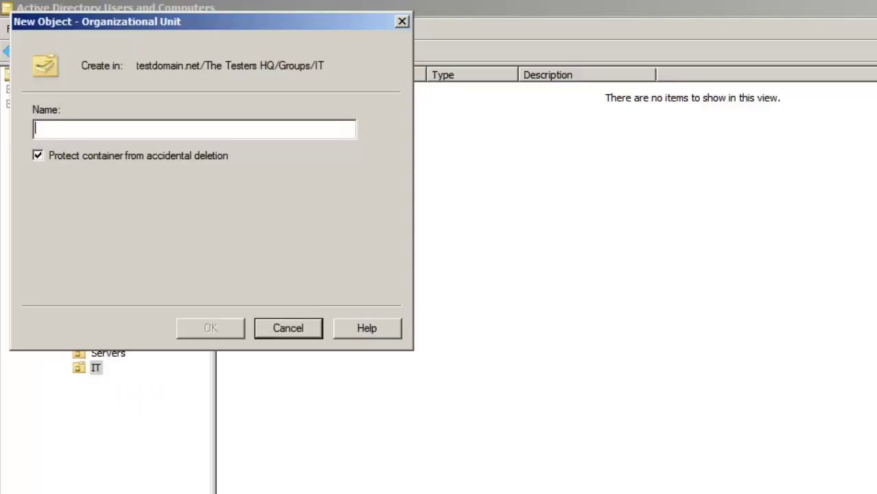
{"action": "type", "text": "Hel"}
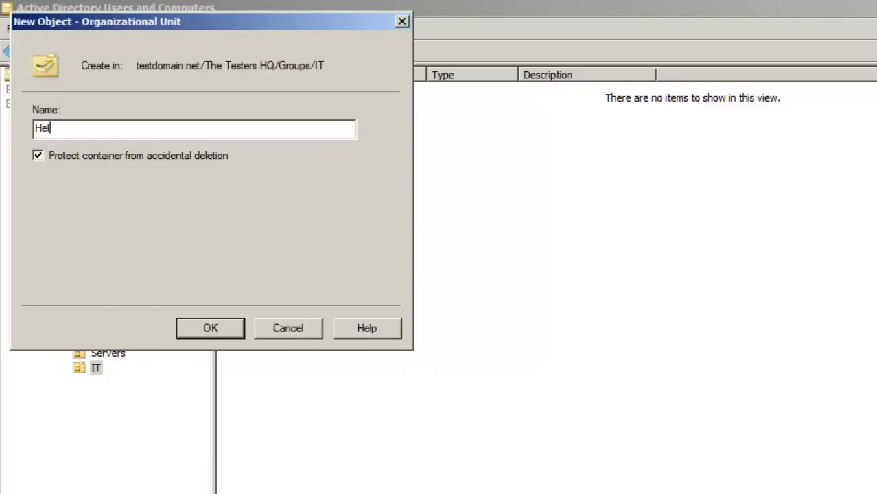
{"action": "type", "text": "p Desk"}
{"action": "key", "text": "Return"}
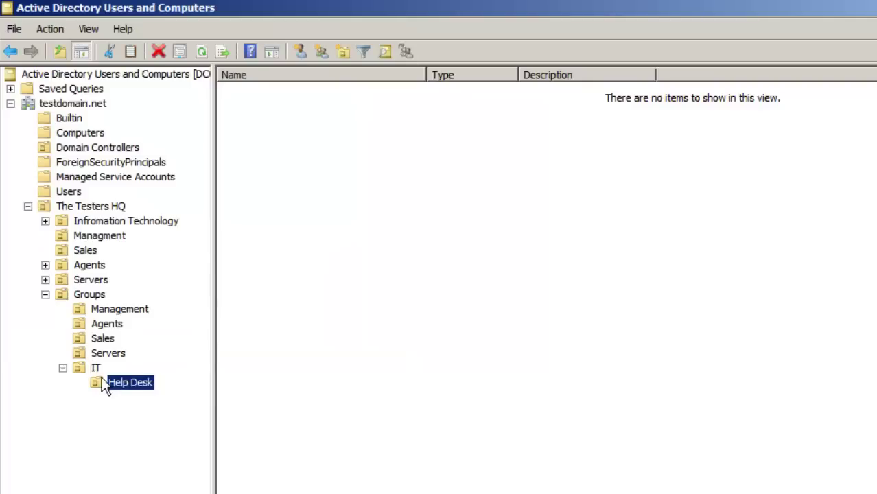
{"action": "left_click", "coordinate": [62, 367]}
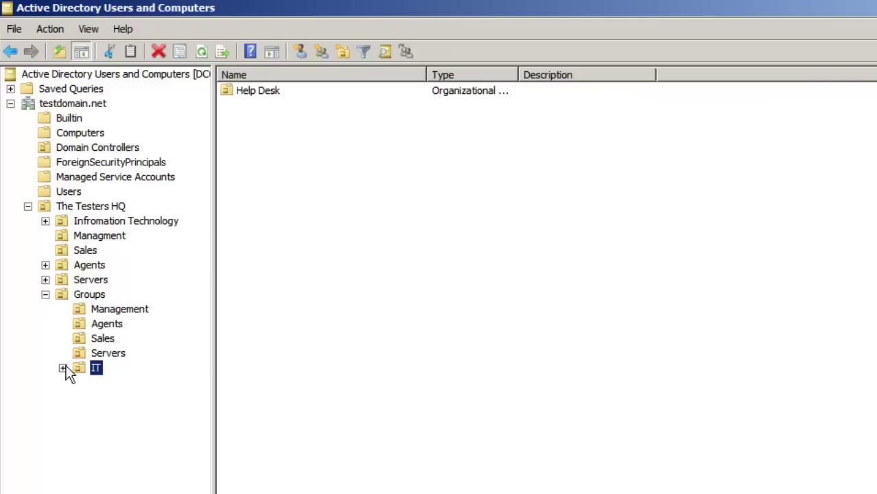
{"action": "left_click", "coordinate": [46, 295]}
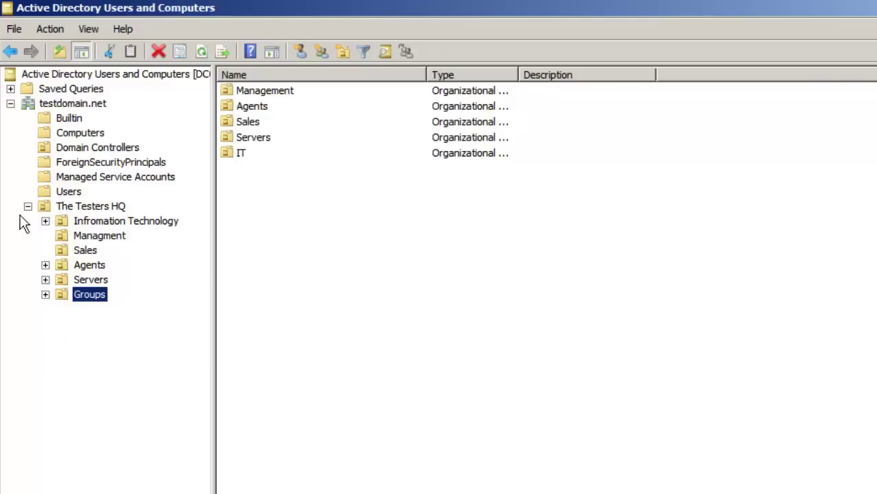
{"action": "left_click", "coordinate": [27, 206]}
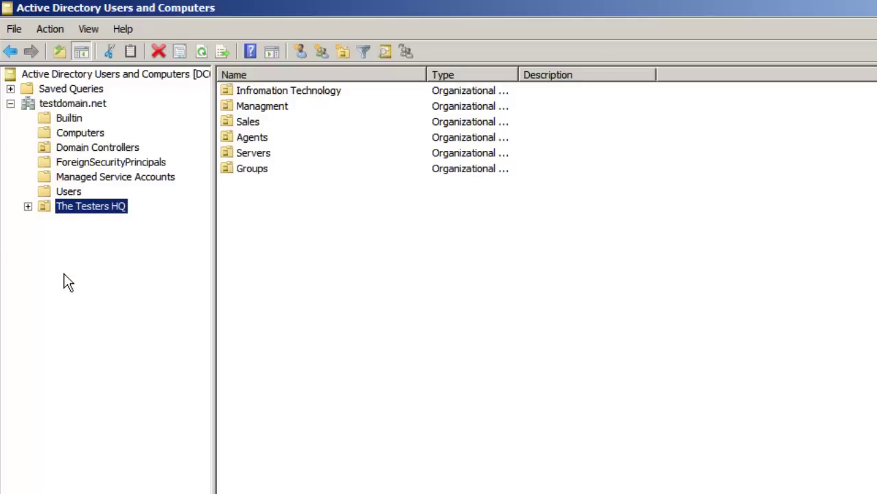
{"action": "left_click", "coordinate": [28, 207]}
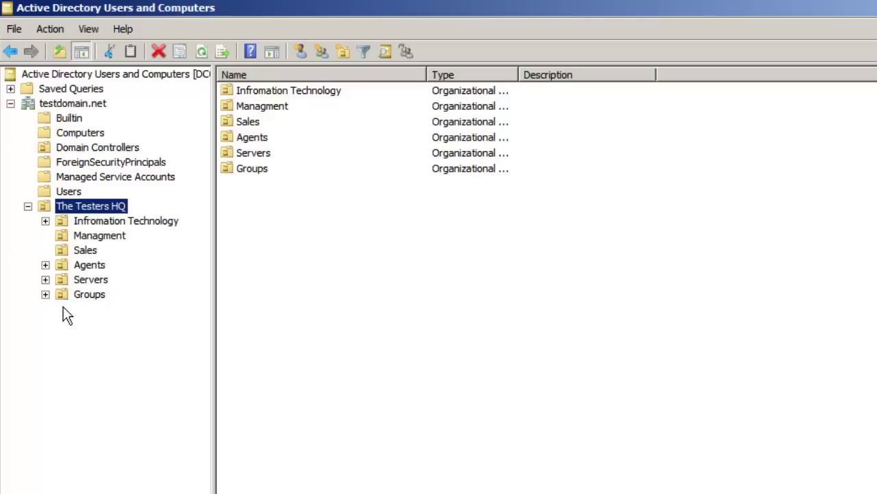
{"action": "left_click", "coordinate": [60, 222]}
{"action": "left_click", "coordinate": [44, 221]}
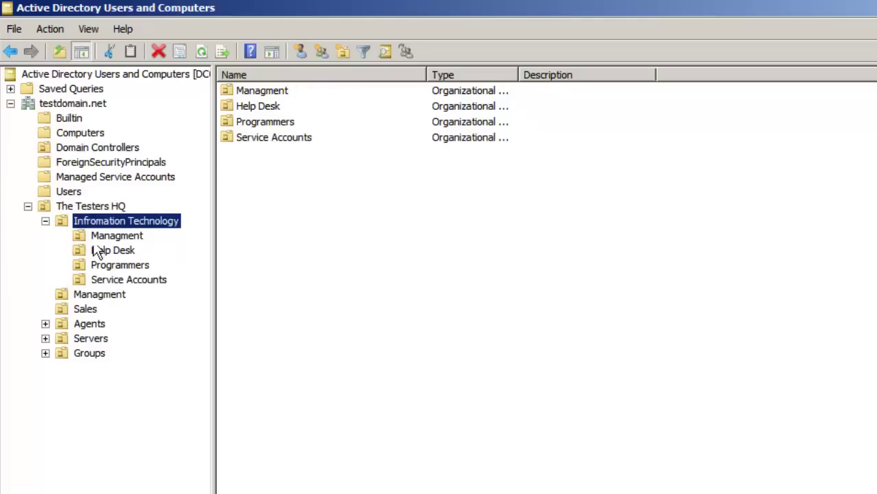
{"action": "left_click", "coordinate": [44, 221]}
{"action": "left_click", "coordinate": [29, 207]}
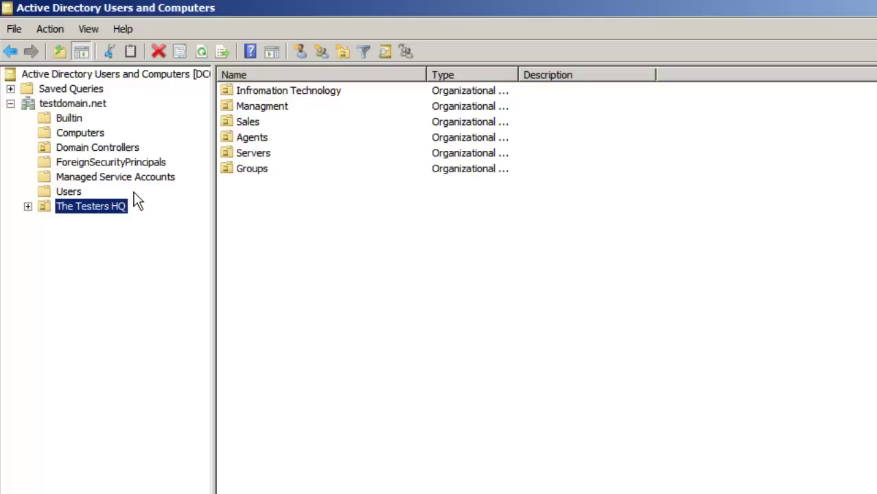
{"action": "left_click", "coordinate": [27, 206]}
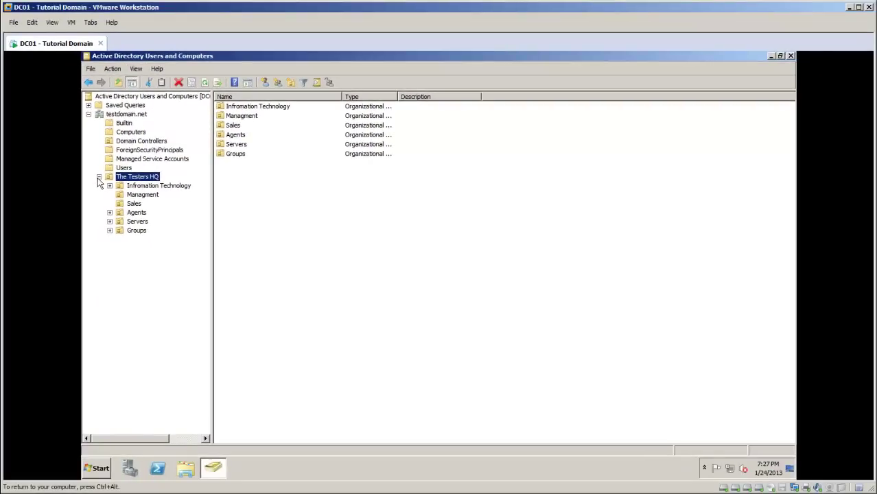
Review The Testers HQ tree, then display the empty Sales OU
{"action": "left_click", "coordinate": [99, 177]}
{"action": "left_click", "coordinate": [99, 177]}
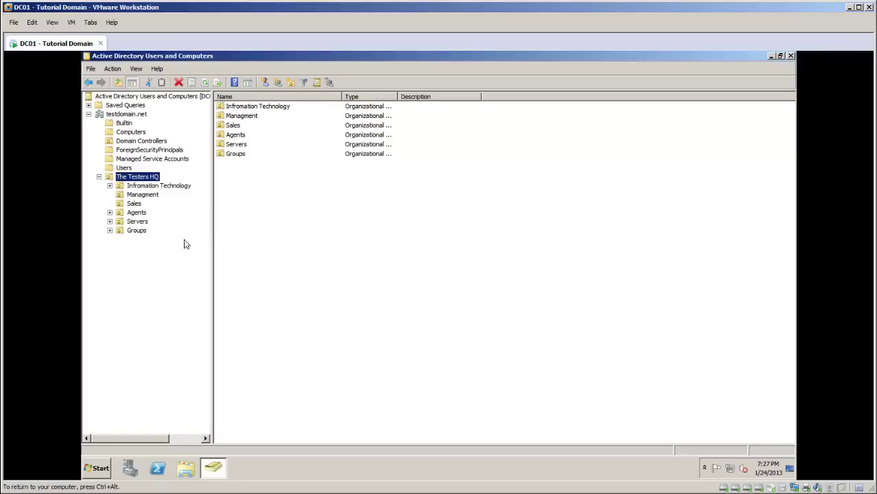
{"action": "left_click", "coordinate": [109, 186]}
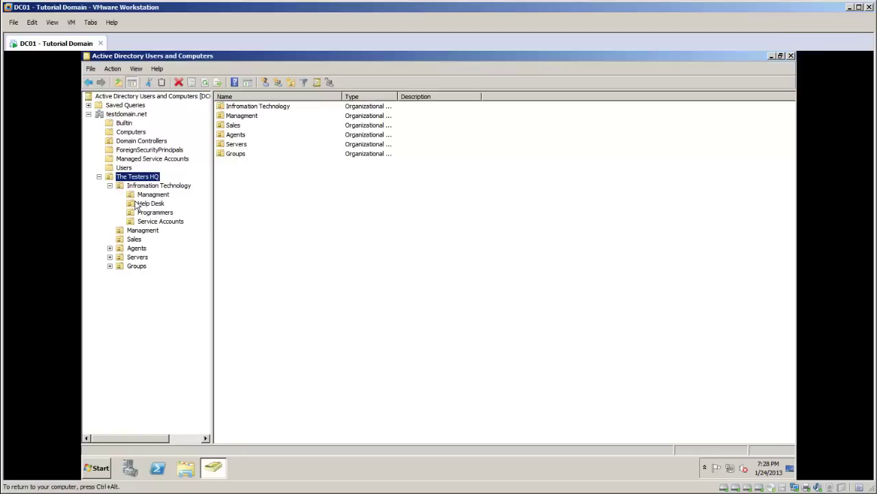
{"action": "left_click", "coordinate": [109, 186]}
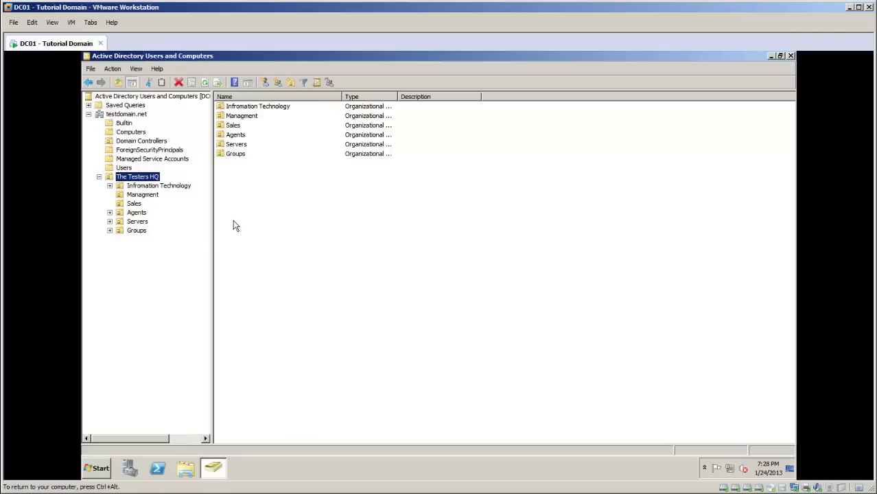
{"action": "left_click", "coordinate": [135, 204]}
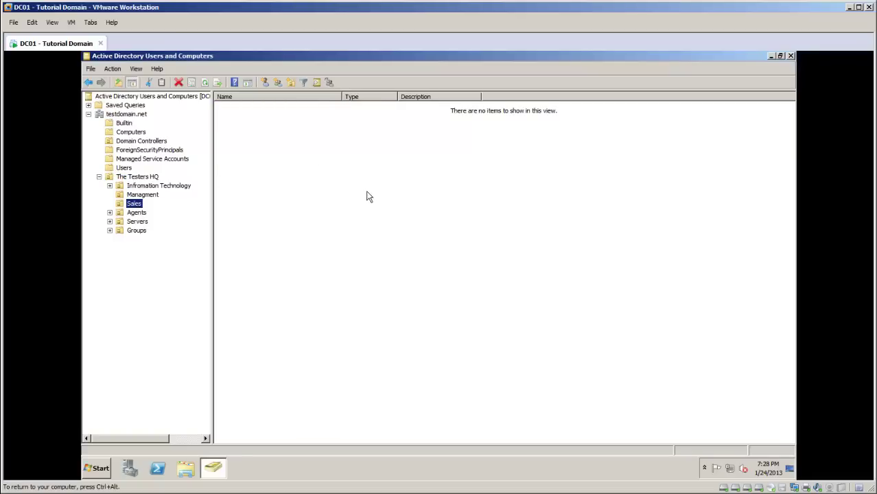
{"action": "left_click", "coordinate": [146, 195]}
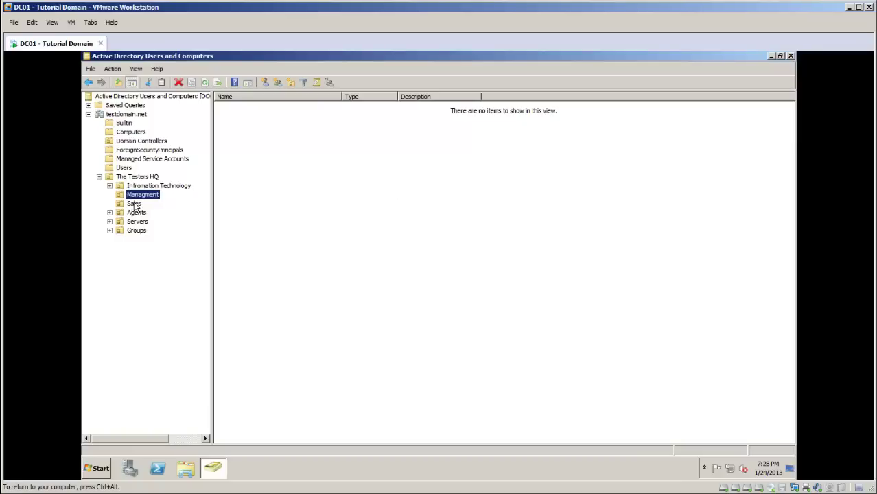
{"action": "left_click", "coordinate": [134, 204]}
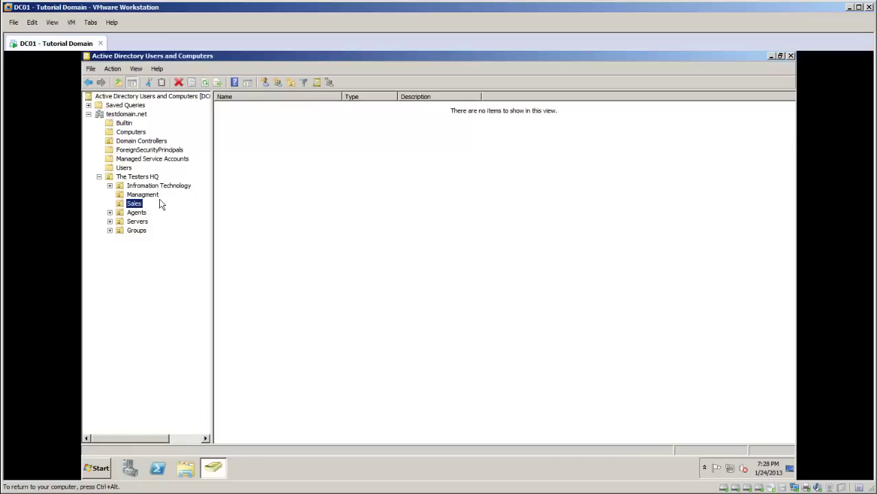